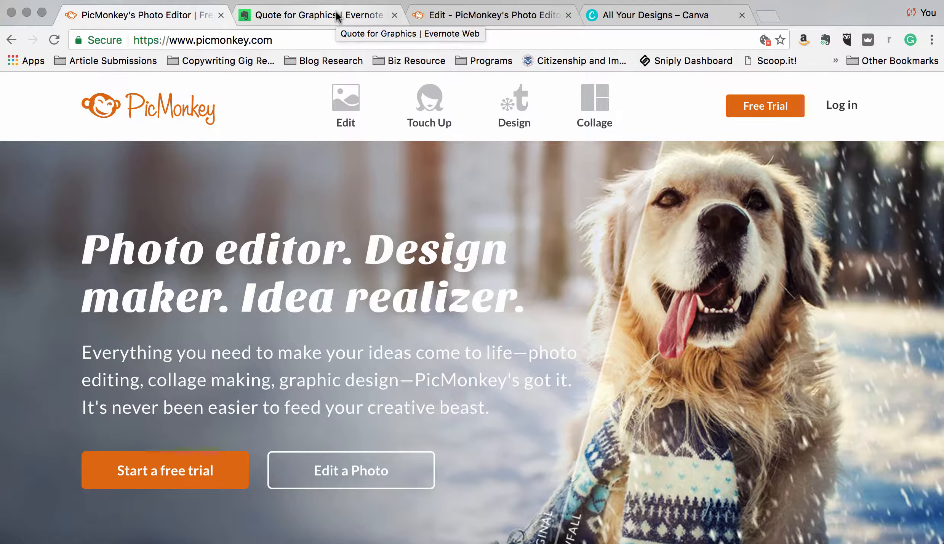
Step: Look over the finished Copywriting Alchemy cover in the other editor page and return to the PicMonkey home page
left_click(471, 17)
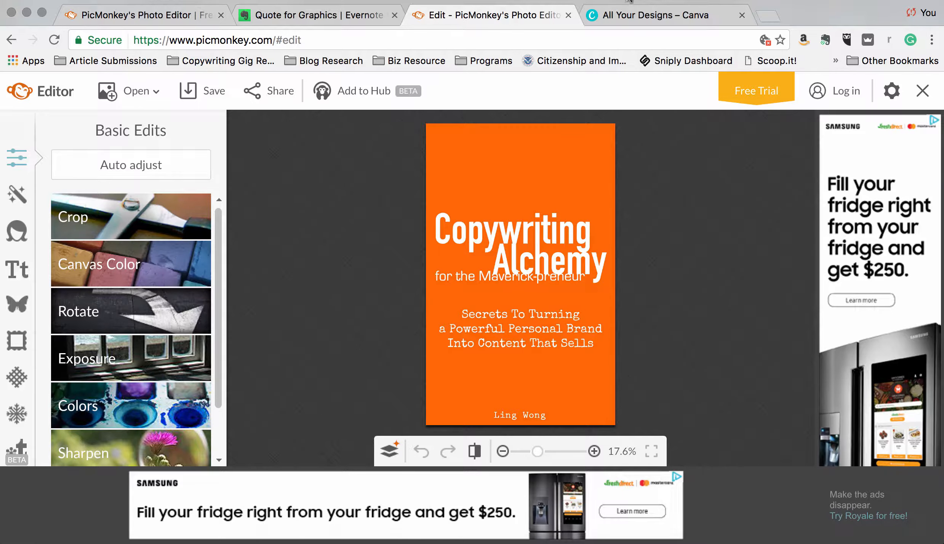
left_click(157, 18)
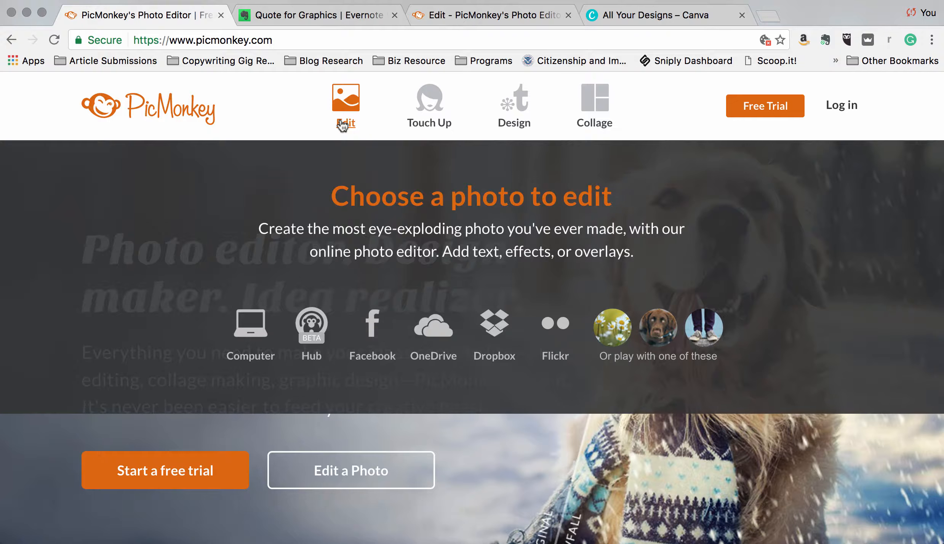
mouse_move(515, 131)
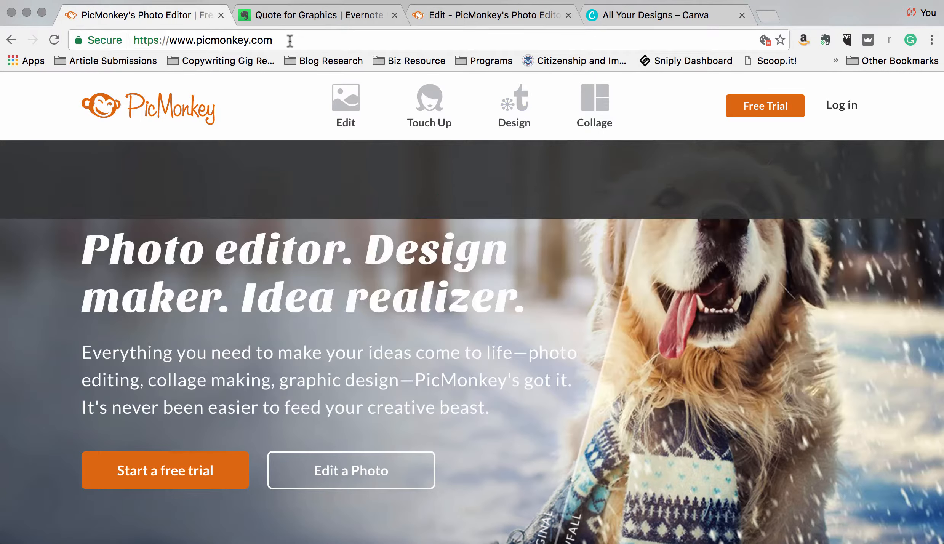
left_click_drag(289, 40, 170, 40)
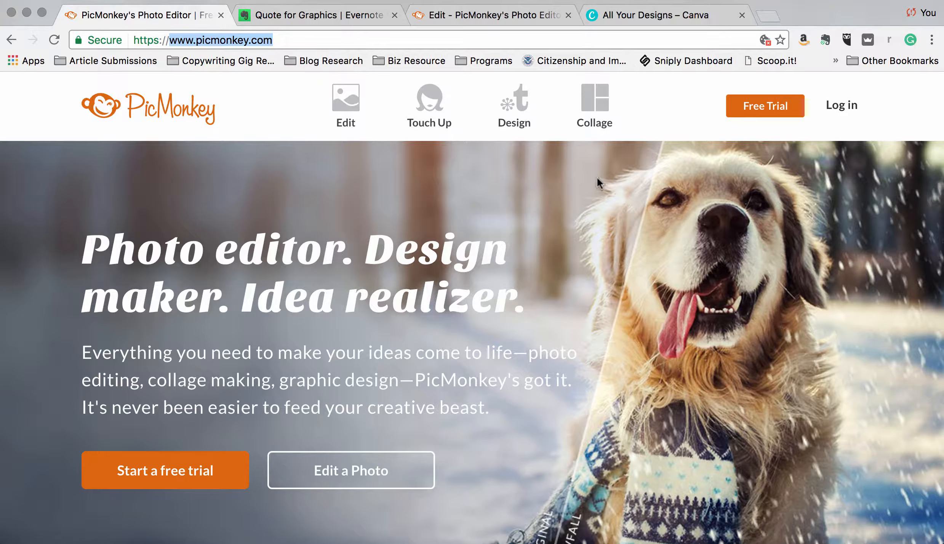
Step: Create a new blank design with a custom canvas size of 1410 × 2250 pixels
mouse_move(528, 131)
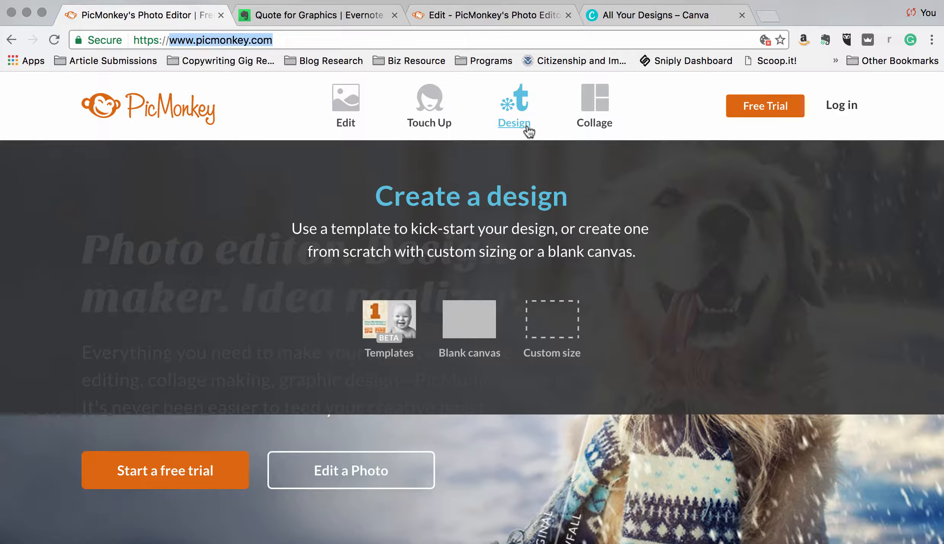
left_click(561, 321)
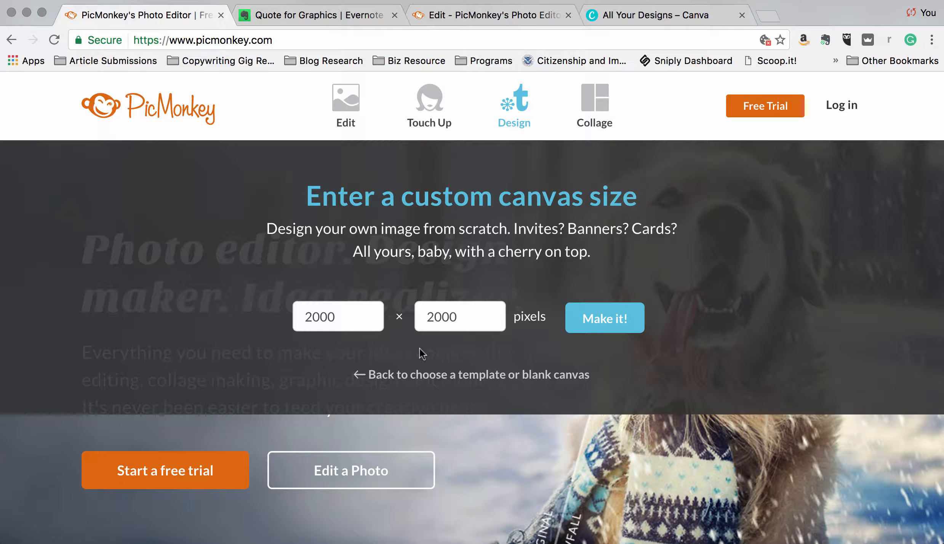
left_click_drag(363, 316, 288, 317)
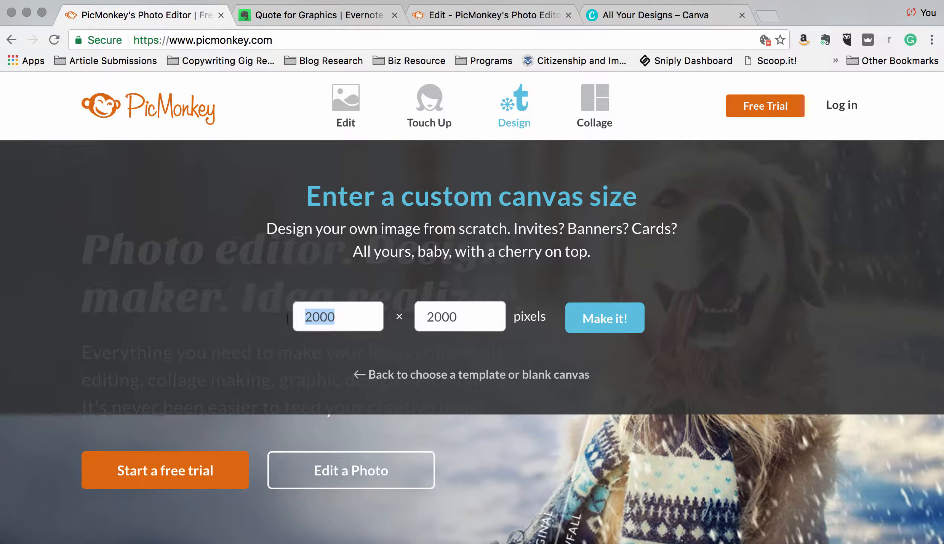
type("1410")
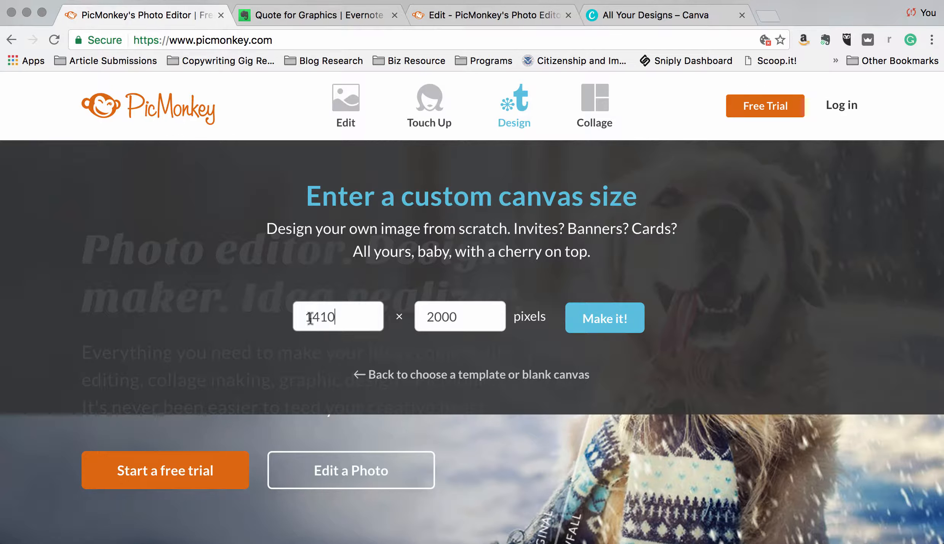
left_click_drag(480, 318, 415, 306)
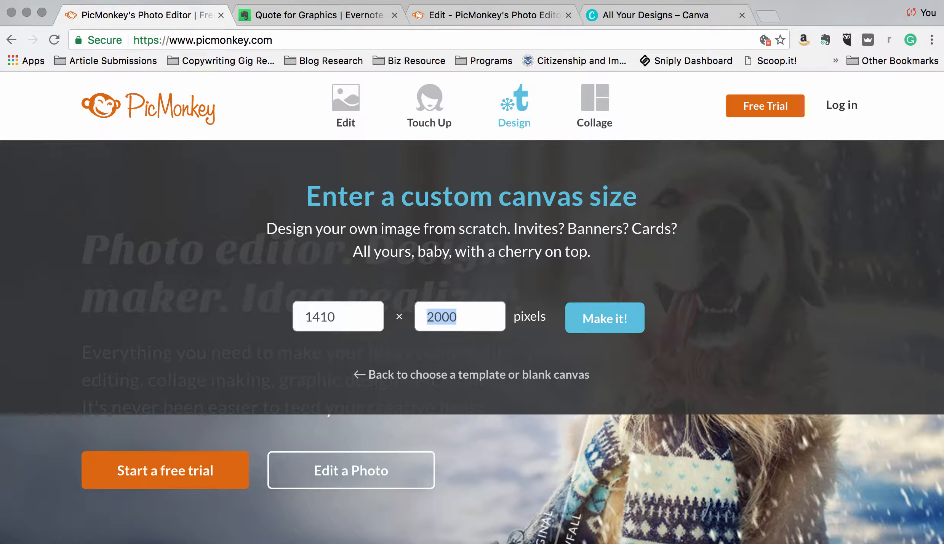
type("2250")
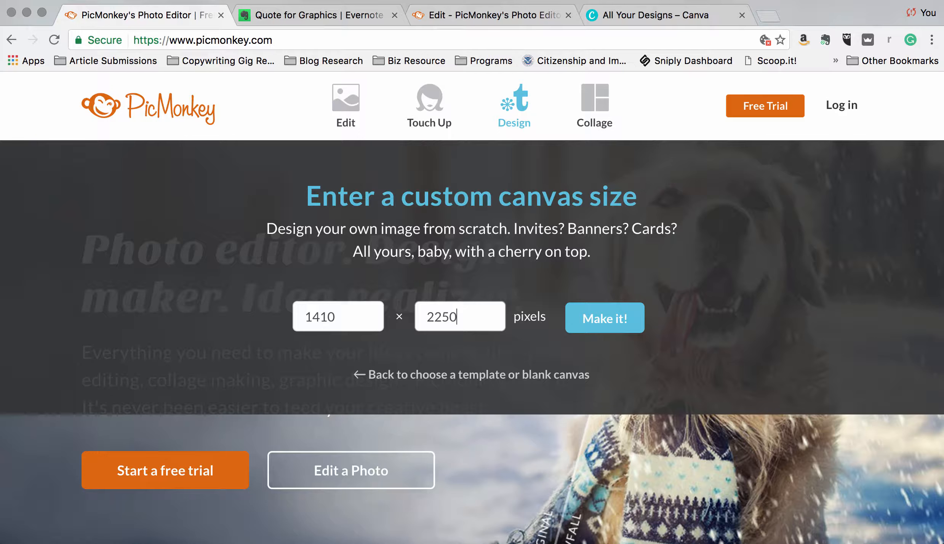
left_click(587, 324)
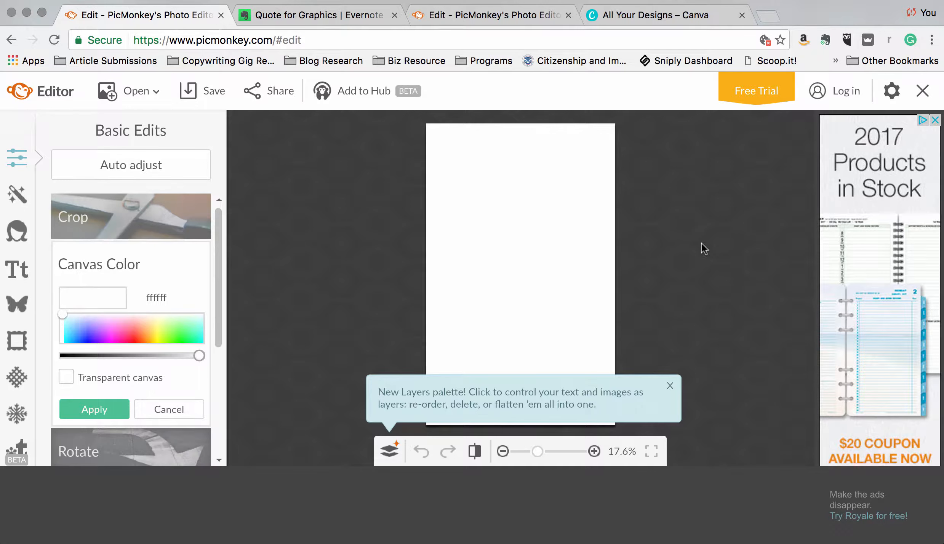
Step: Go to the finished orange cover and launch Digital Color Meter from the Utilities applications folder
left_click(490, 15)
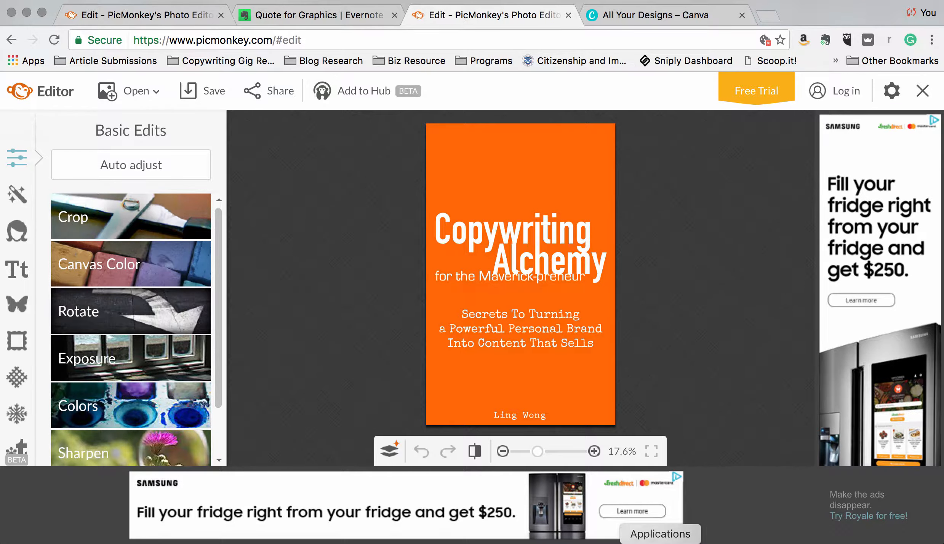
left_click(660, 542)
scroll(709, 361, "down", 15)
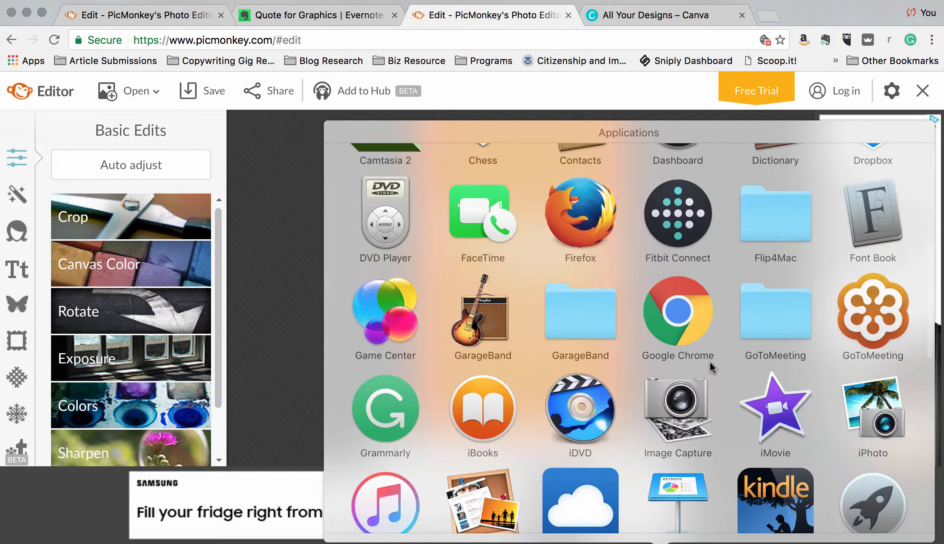
scroll(709, 360, "down", 6)
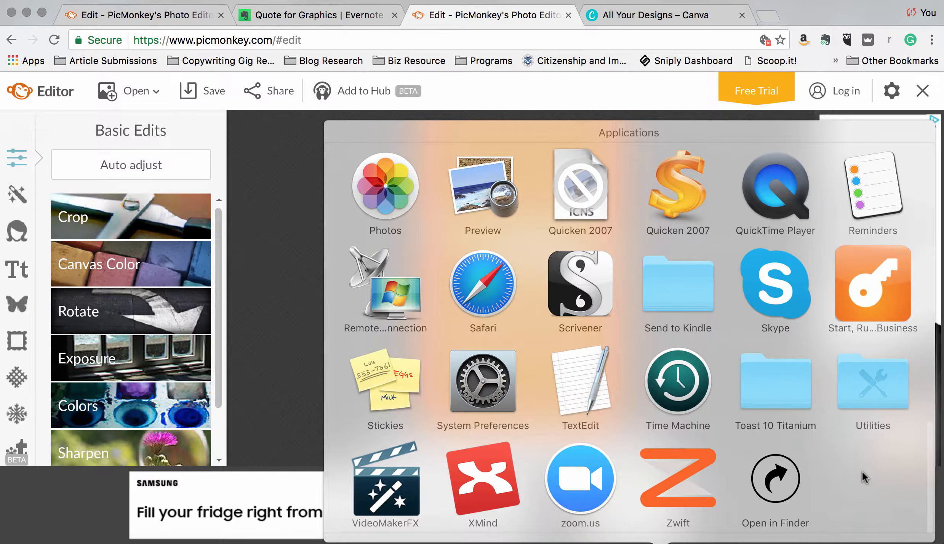
left_click(878, 388)
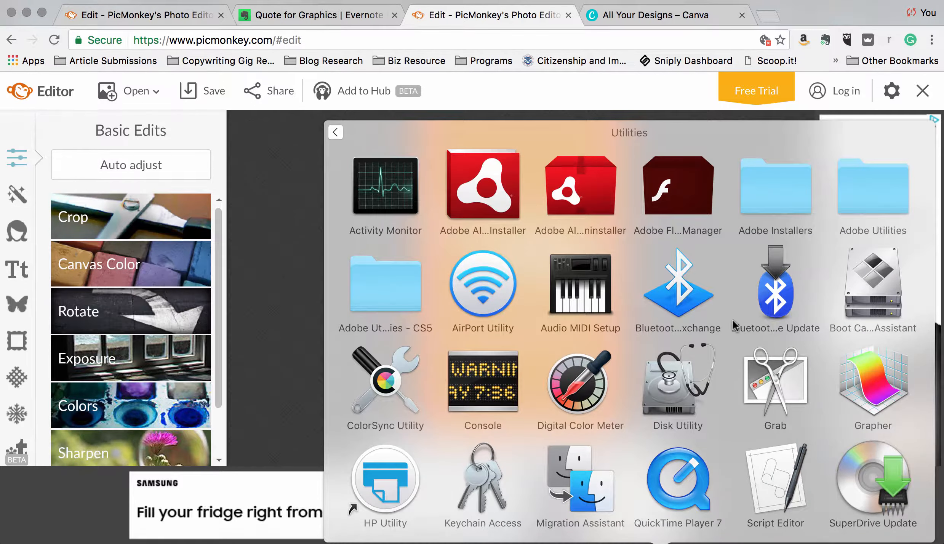
left_click(594, 394)
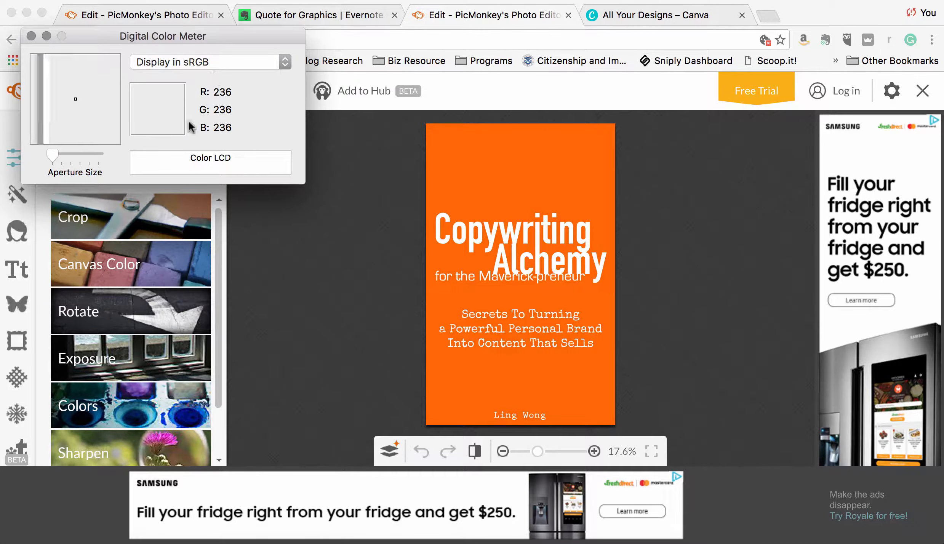
Step: Check the color meter's display mode options, keep sRGB, and read the RGB values of the cover's orange background
left_click(227, 62)
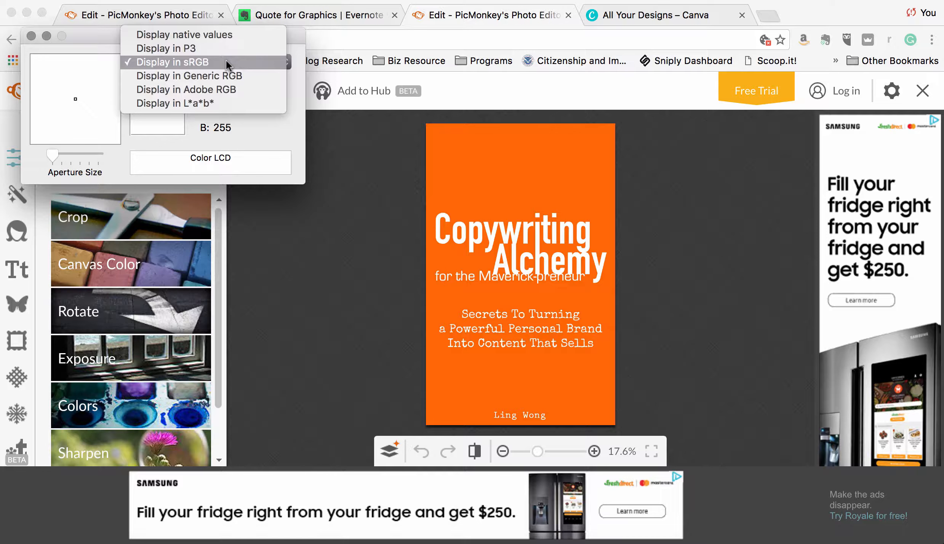
left_click(382, 187)
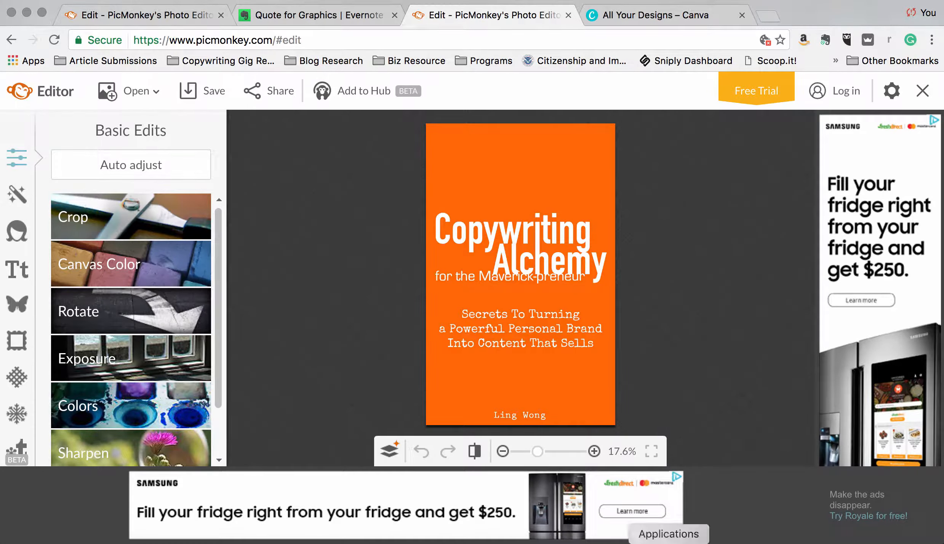
left_click(631, 541)
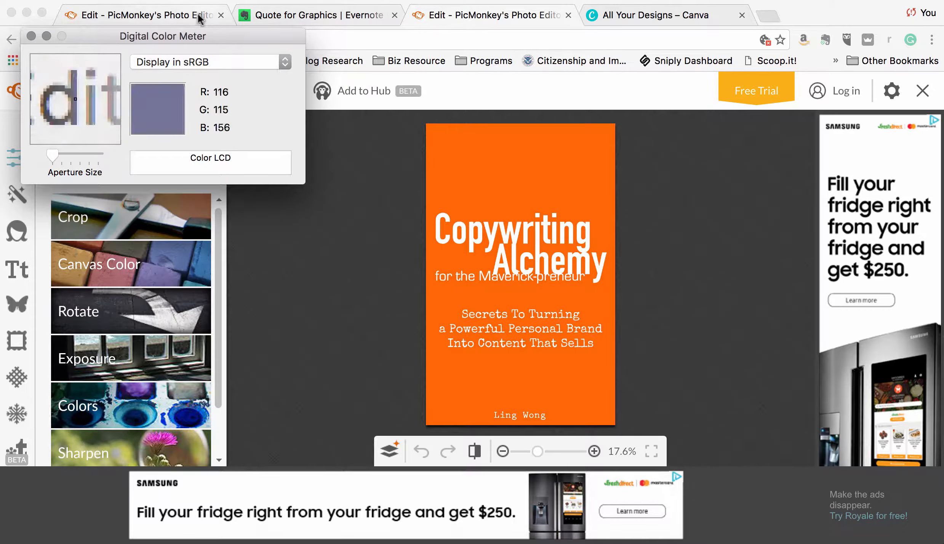
Step: Return to the blank canvas and open its canvas color hex code for editing
left_click(164, 15)
left_click(99, 264)
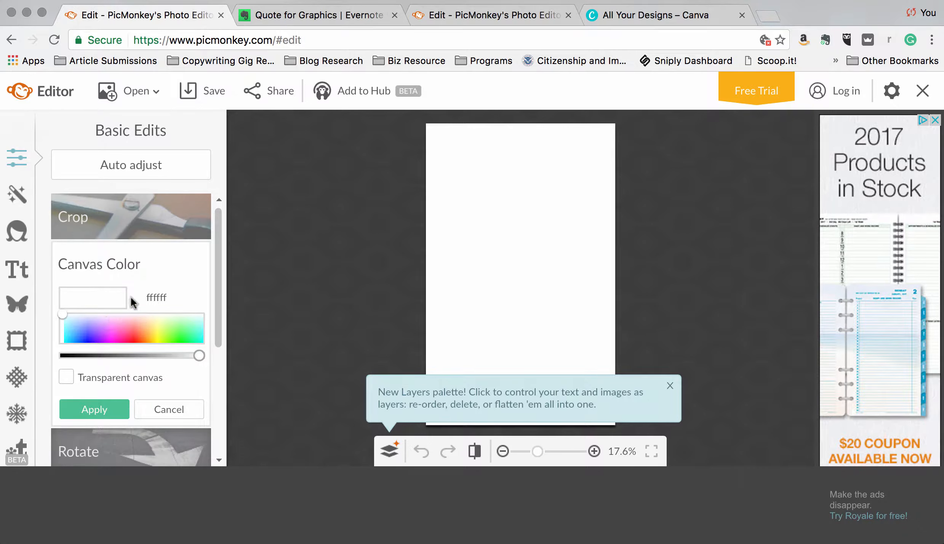
left_click(158, 296)
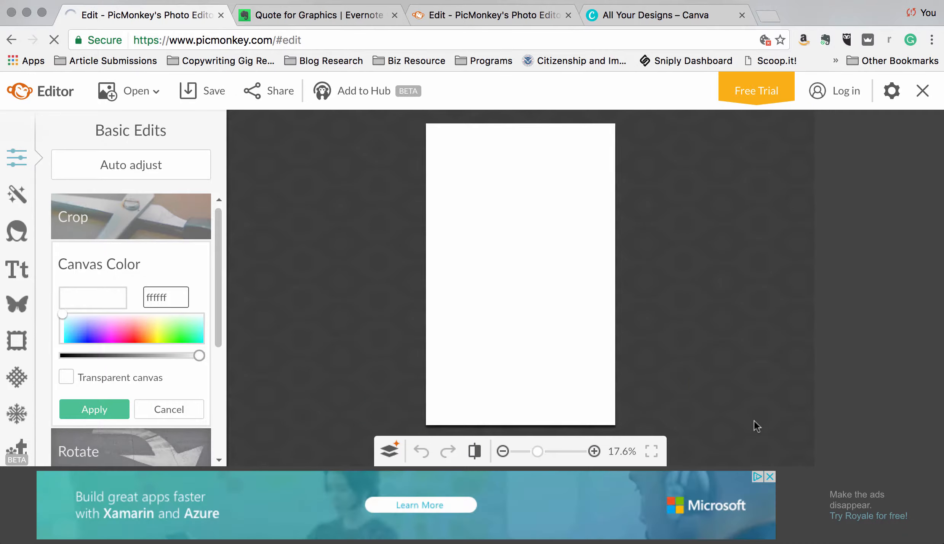
Step: Search Google for "RGB to hex" in a new browser tab and open the RapidTables RGB to Hex color converter
left_click(777, 15)
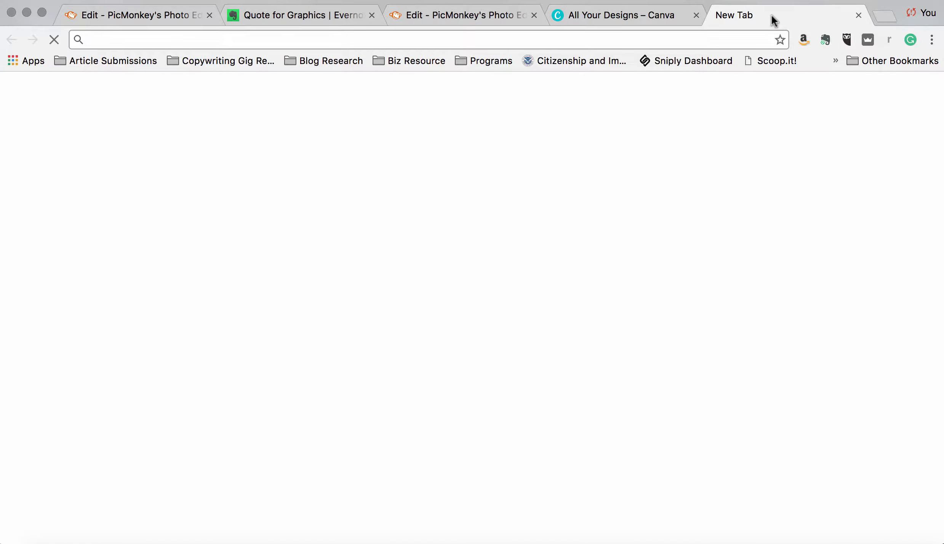
type("RG")
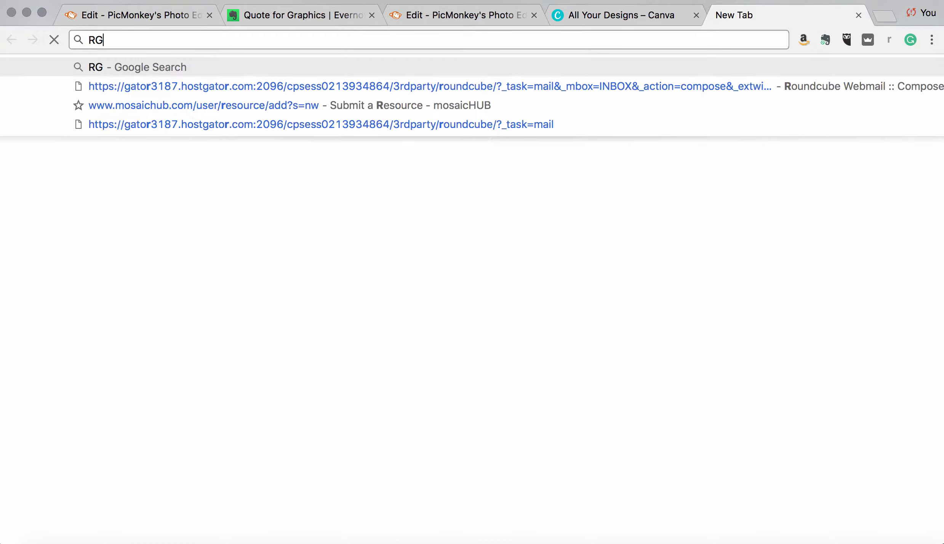
type("B to hex")
key("Return")
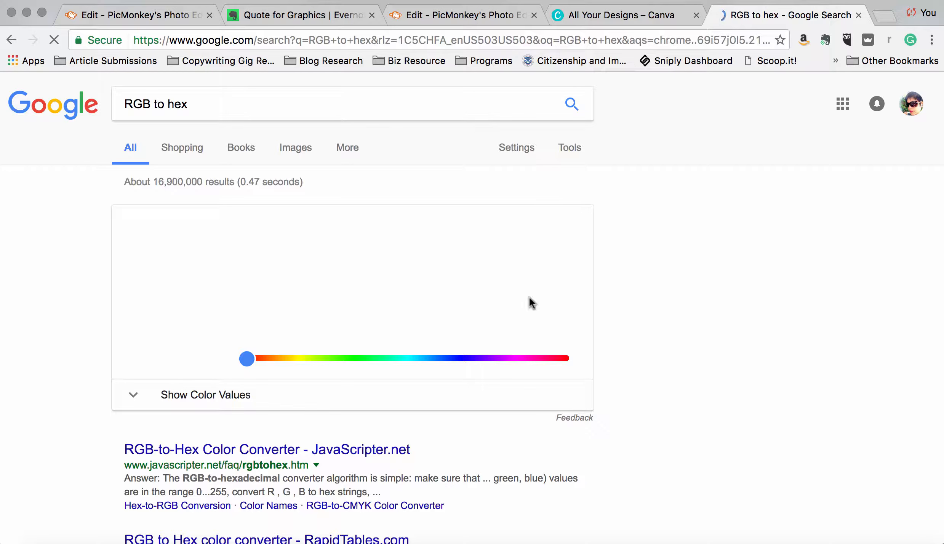
scroll(432, 343, "down", 5)
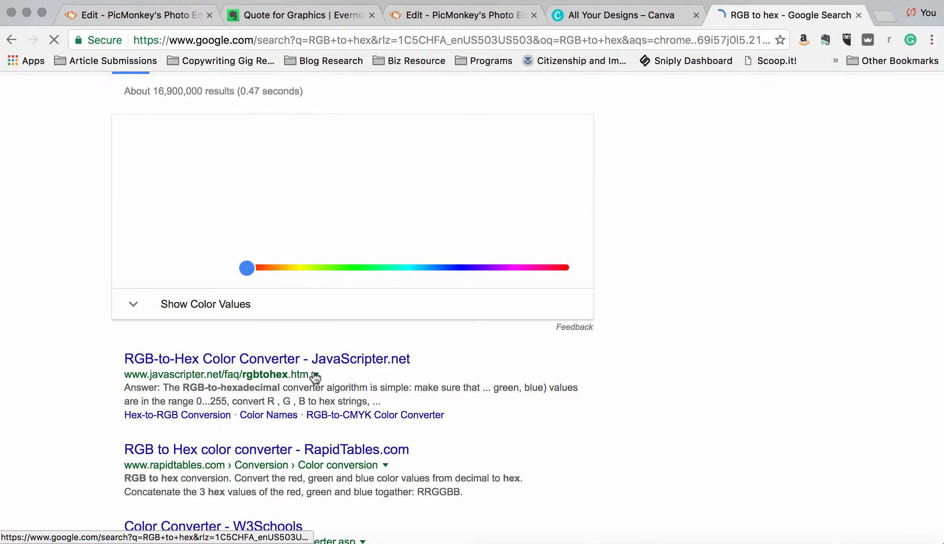
left_click(310, 450)
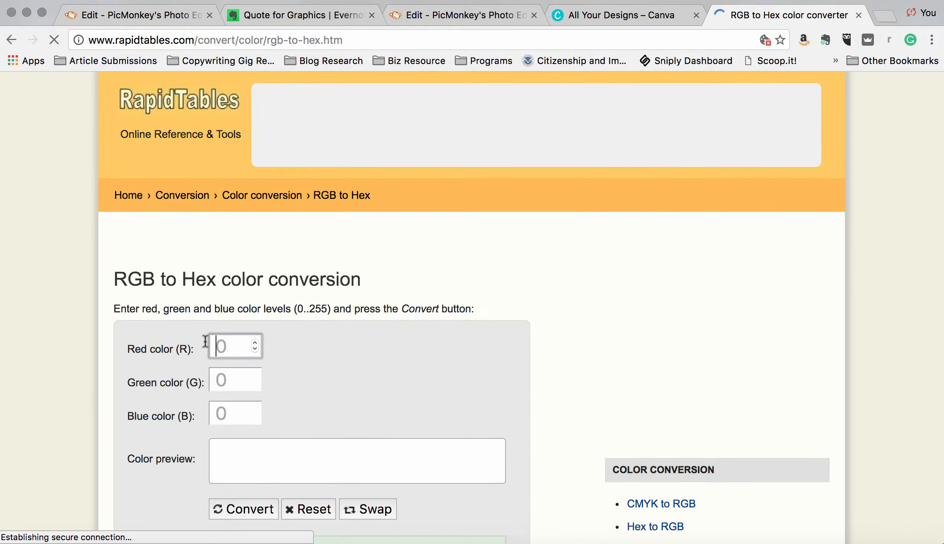
Step: Set the converter's red level to 225 and its green level to 210
type("255")
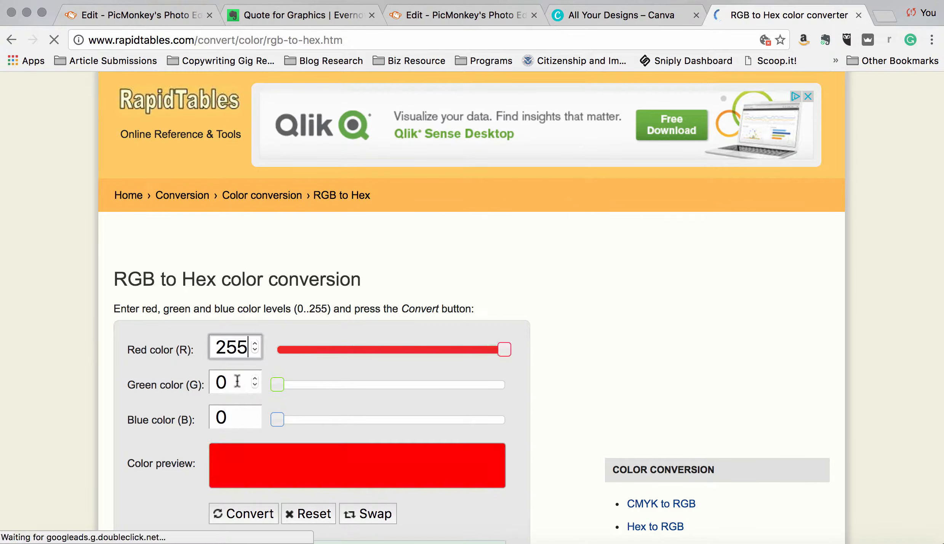
double_click(238, 380)
type("201")
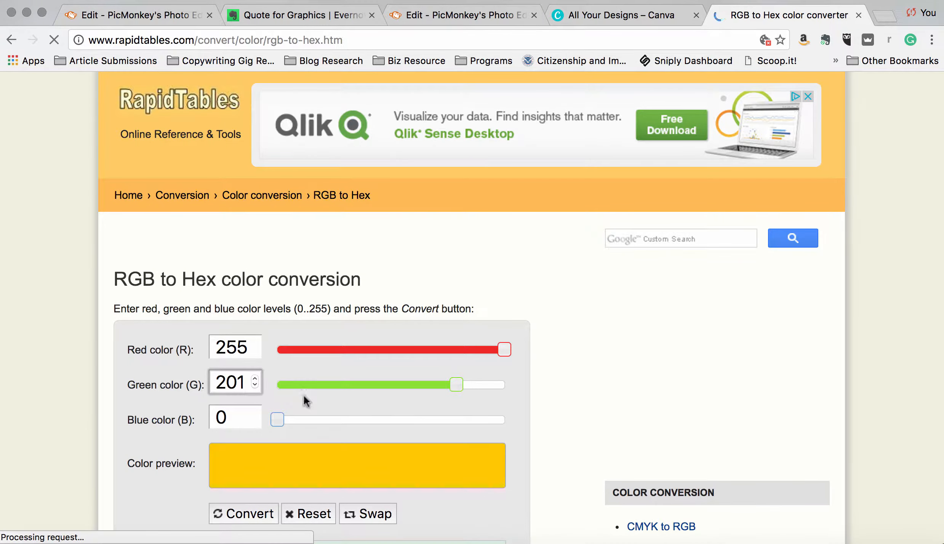
scroll(304, 395, "down", 3)
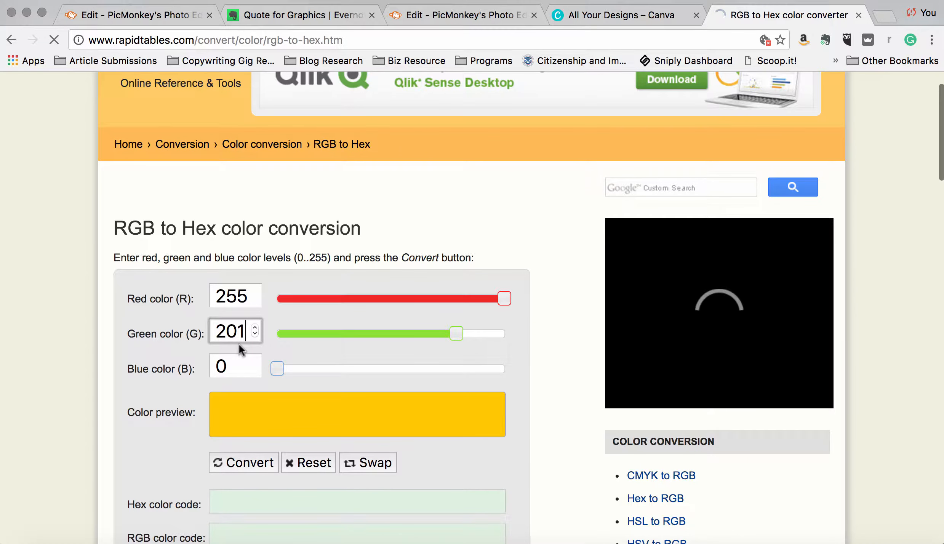
double_click(226, 328)
type("21")
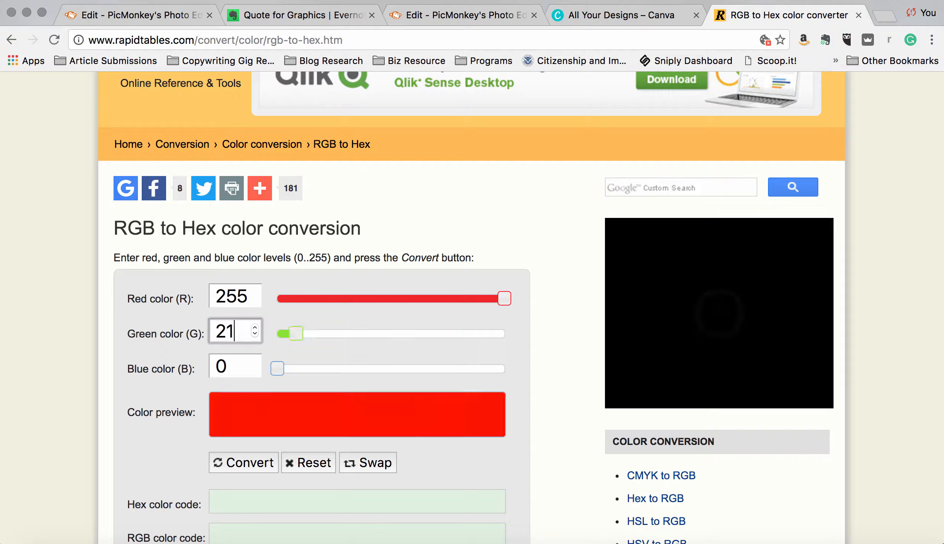
type("0")
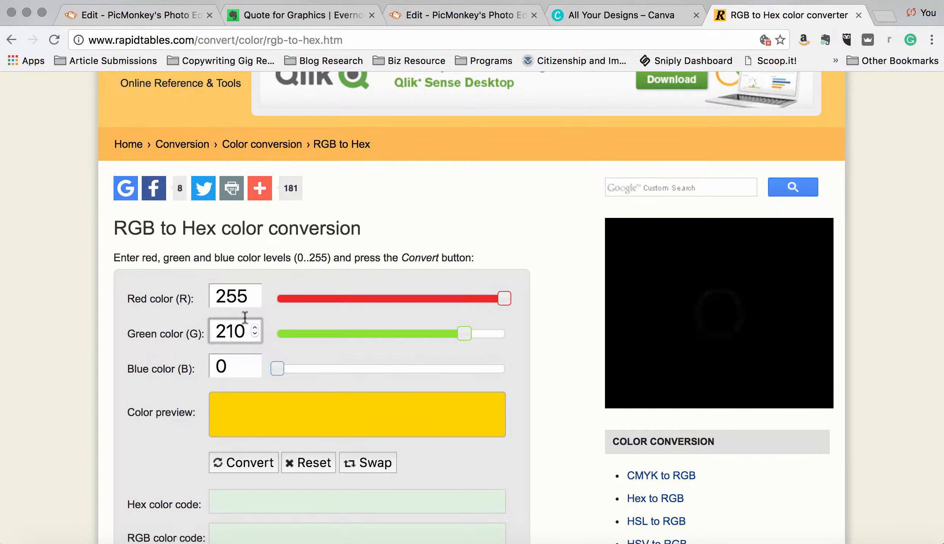
double_click(237, 297)
type("225")
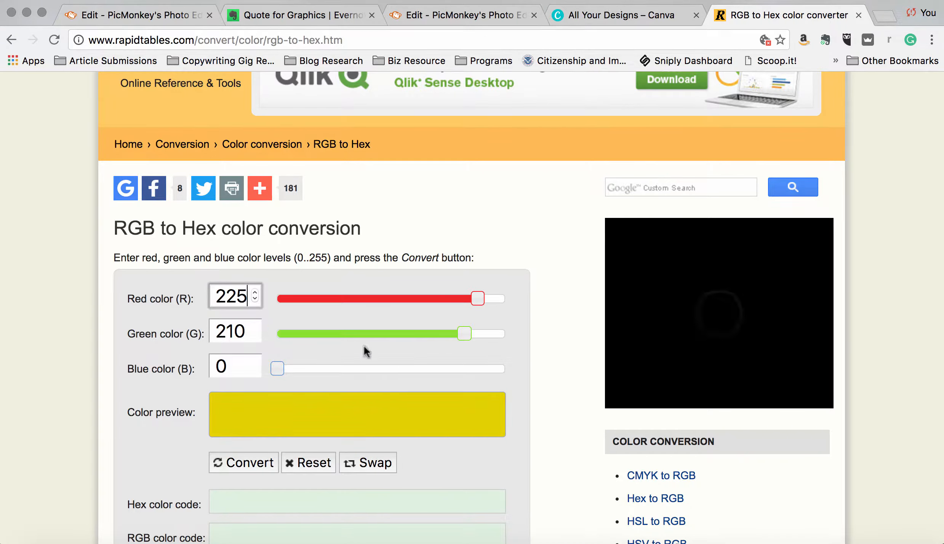
Step: Recheck the RGB values of the cover's orange background with Digital Color Meter and return to the RGB to Hex converter
left_click(411, 19)
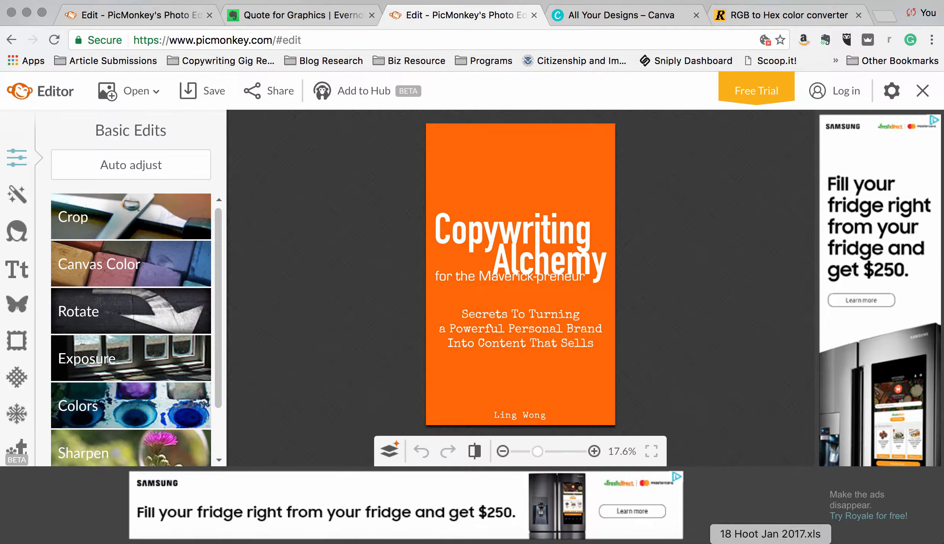
left_click(613, 539)
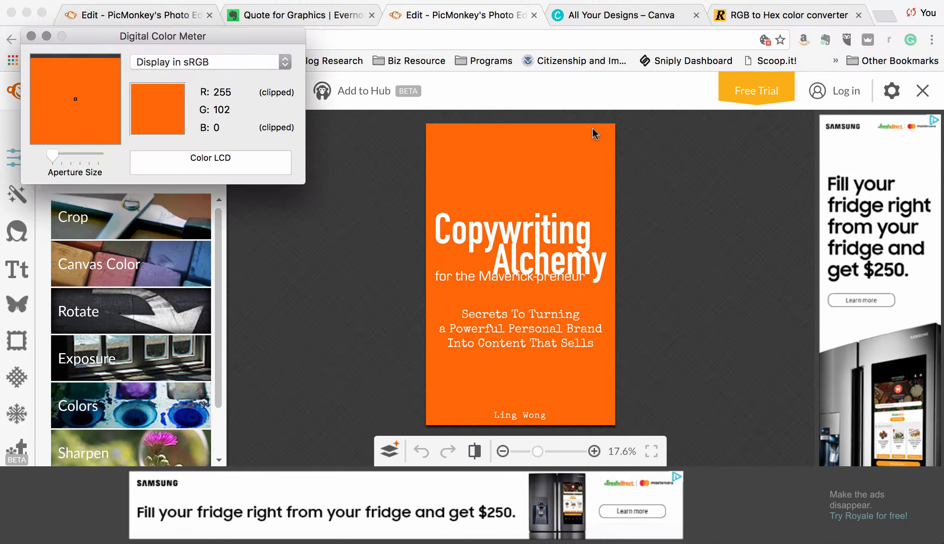
left_click(761, 14)
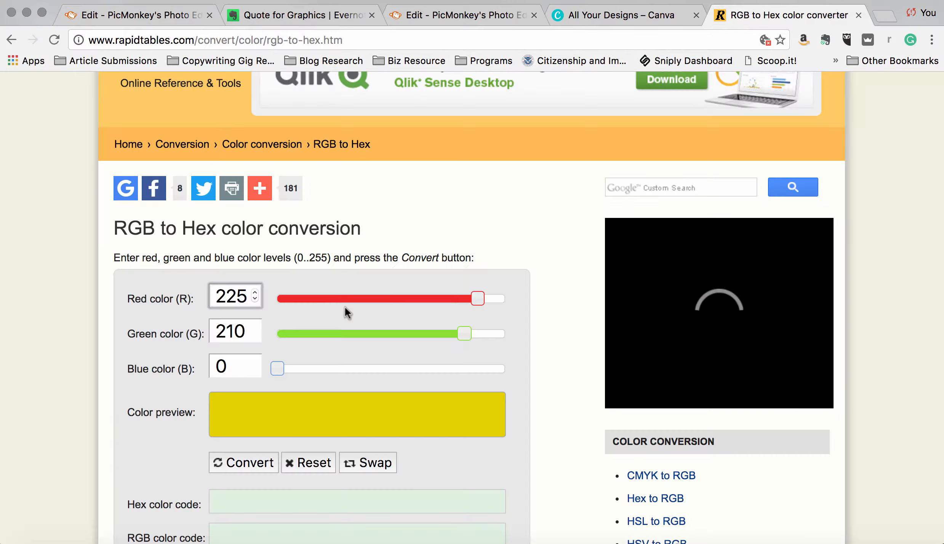
Step: Set the converter's green level to 102, convert the color to hex, and copy the code E16600
key("Tab")
type("102")
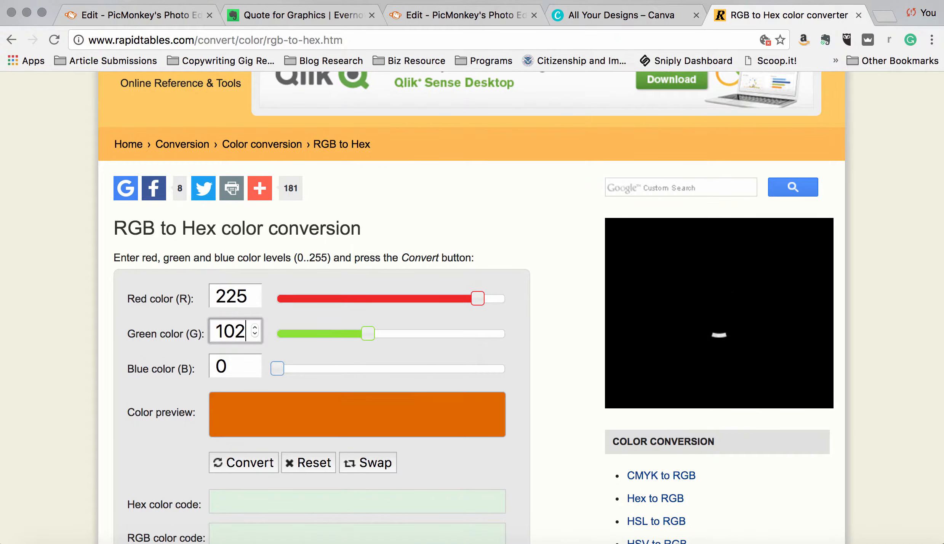
left_click(256, 461)
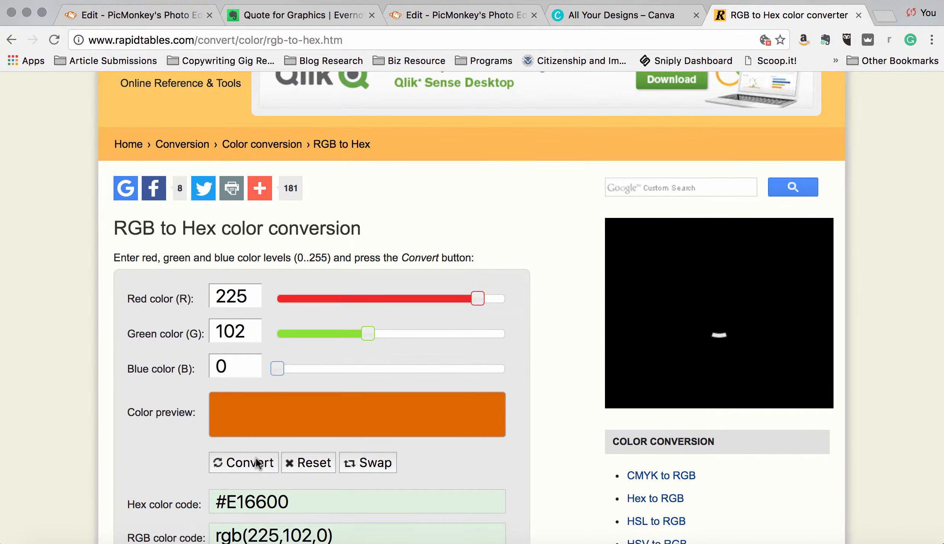
scroll(256, 461, "down", 3)
left_click_drag(227, 447, 309, 447)
key("ctrl+c")
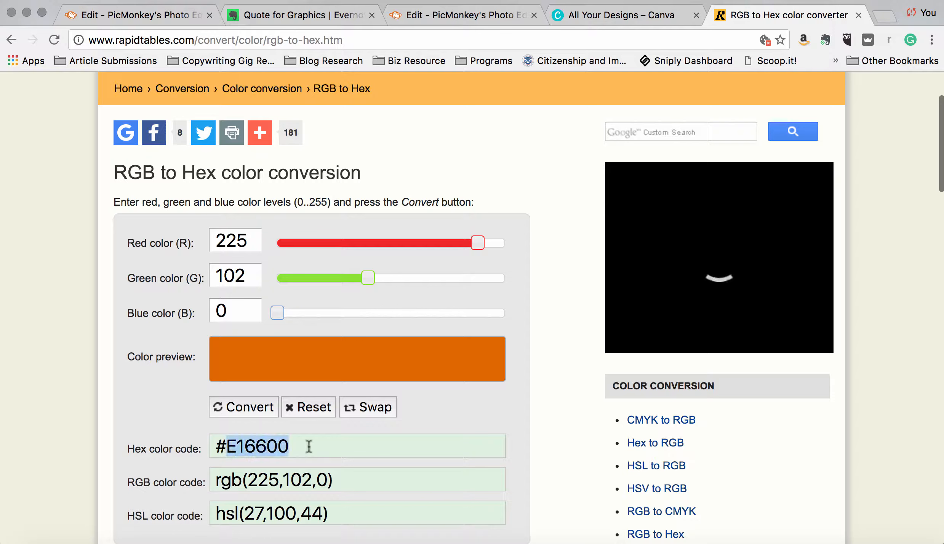
Step: Return to the blank PicMonkey canvas and apply the copied hex code e16600 as its canvas color
left_click(143, 15)
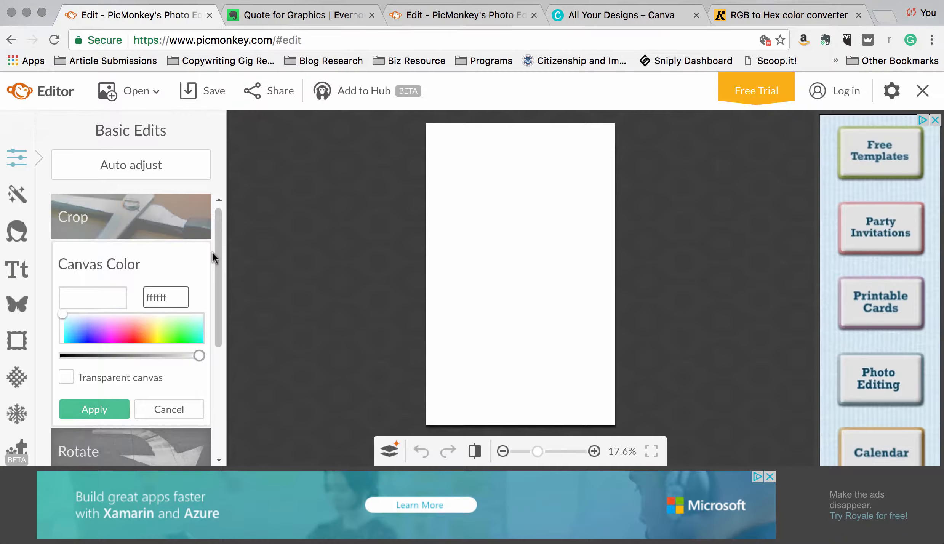
left_click(147, 291)
left_click_drag(176, 295, 132, 297)
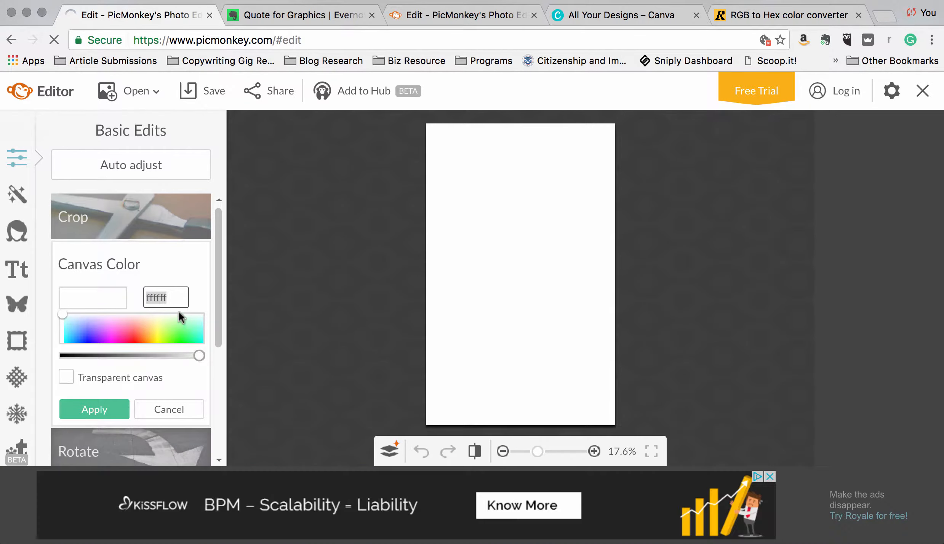
key("ctrl+v")
key("Return")
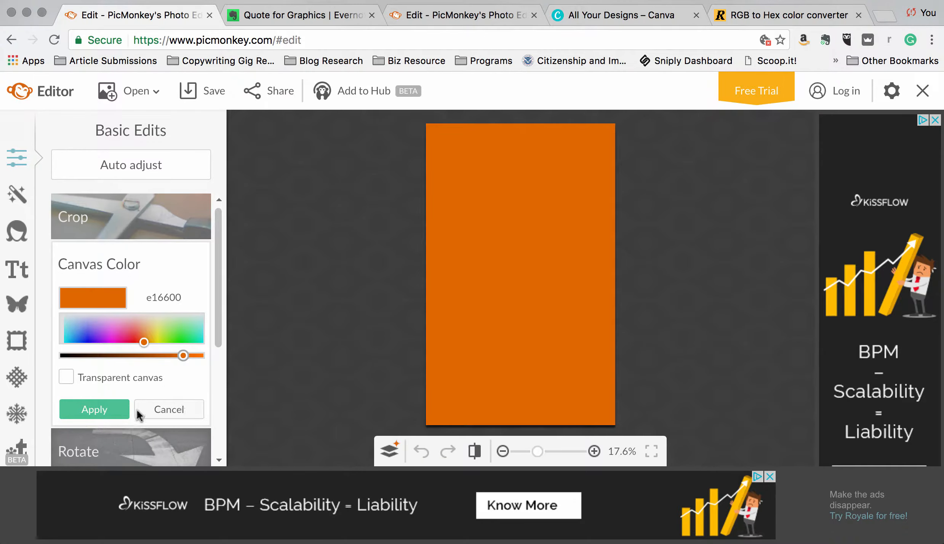
left_click(111, 411)
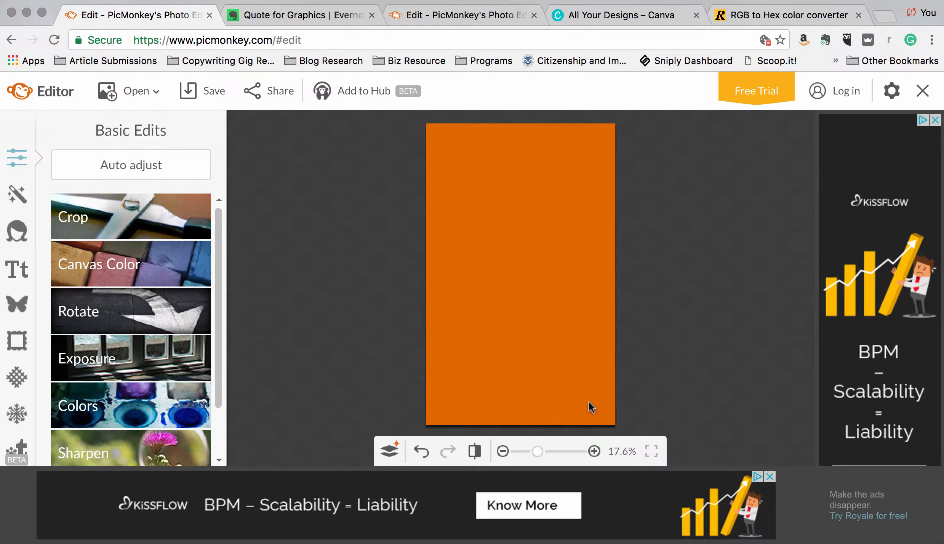
Step: Compare the orange canvas with the sample cover and return to the new canvas
left_click(483, 15)
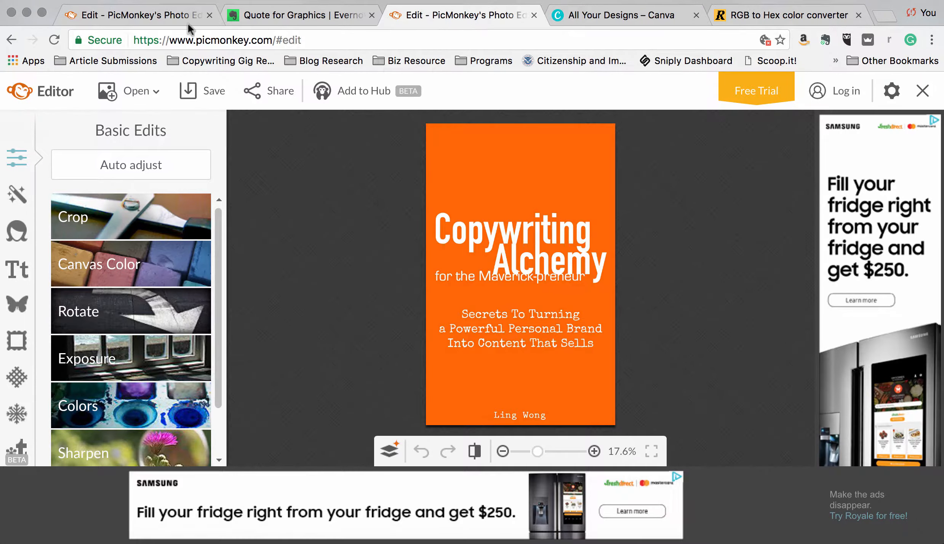
left_click(149, 16)
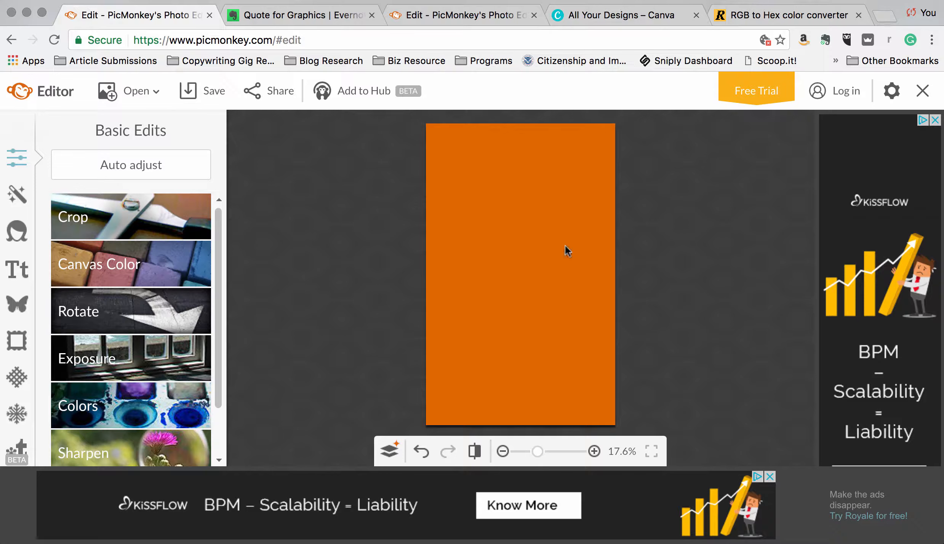
left_click(452, 13)
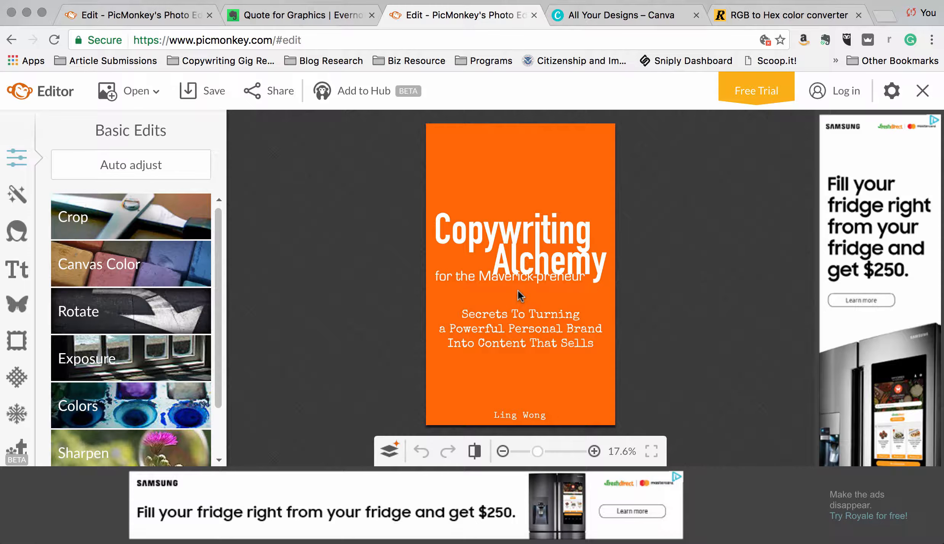
left_click(151, 17)
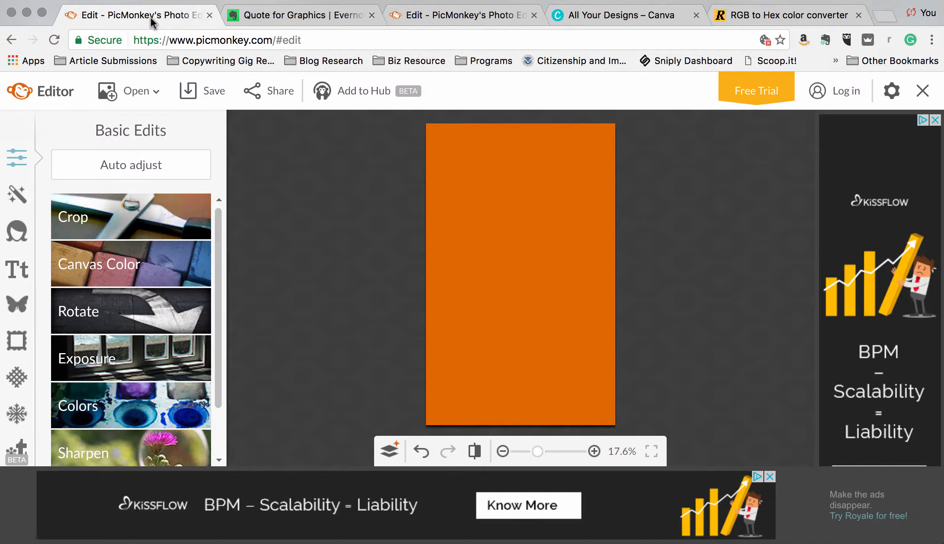
Step: Browse the text fonts and choose Tall Dark and Handsome from PicMonkey's own collection
left_click(14, 274)
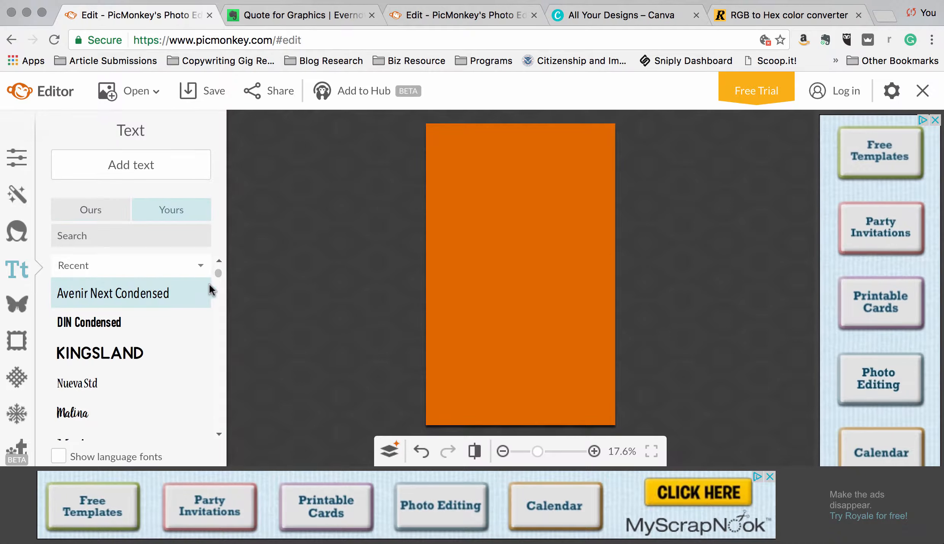
mouse_move(219, 273)
left_mouse_down()
mouse_move(218, 406)
mouse_move(224, 264)
left_mouse_up()
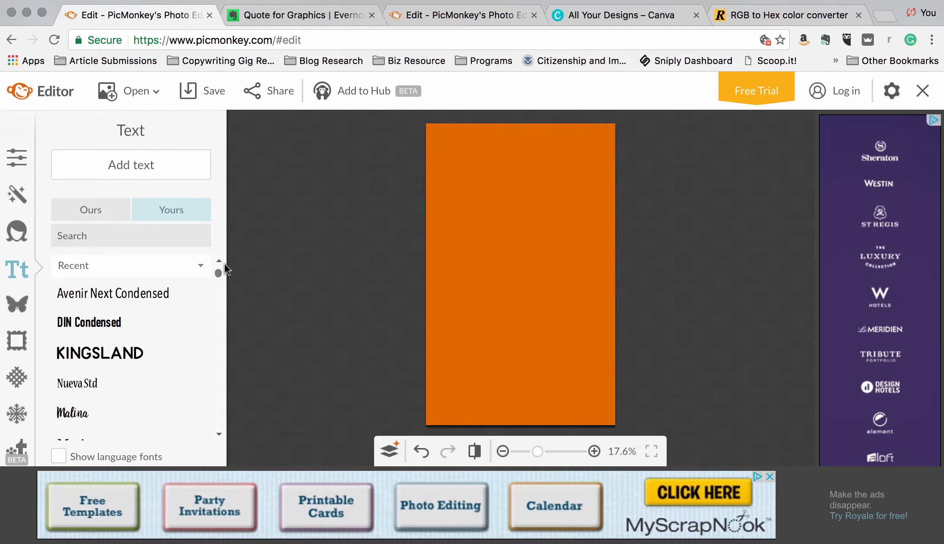
left_click(110, 211)
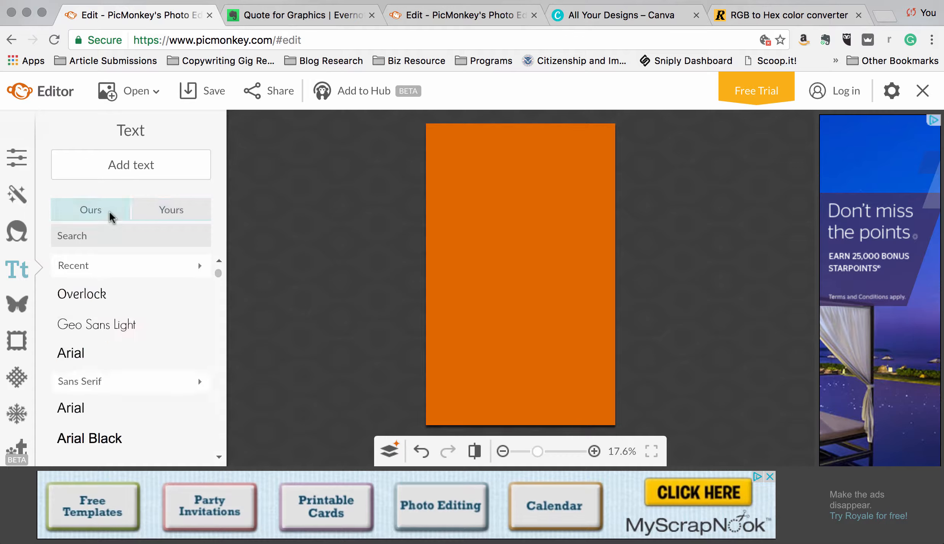
left_click_drag(216, 278, 216, 387)
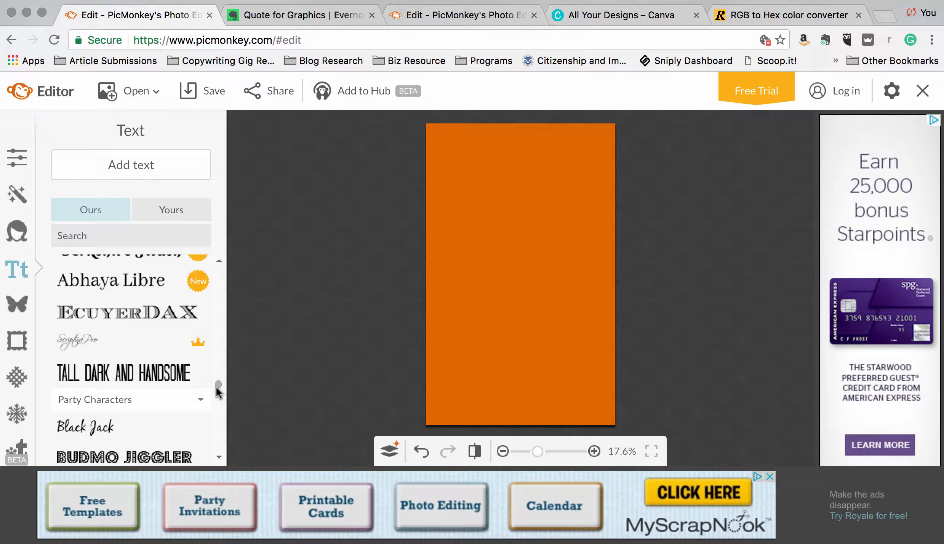
left_click(129, 373)
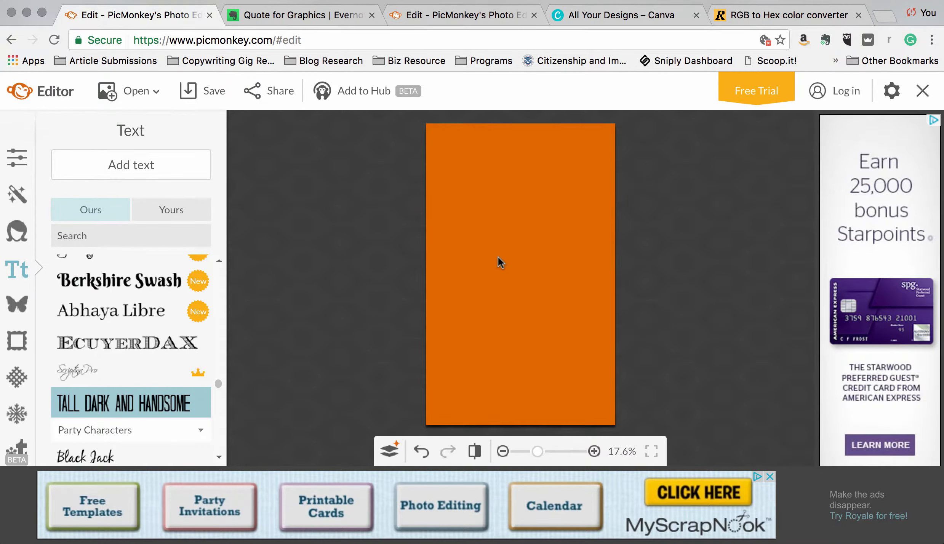
Step: Add the title text "COPYWRITING ALCHEMY" to the middle of the orange canvas
type("COPY")
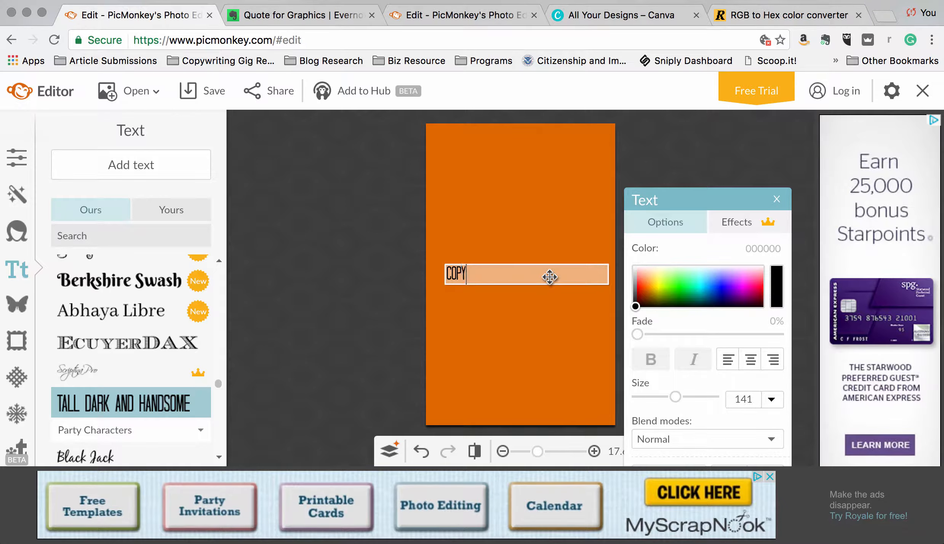
type("WRITING ALT")
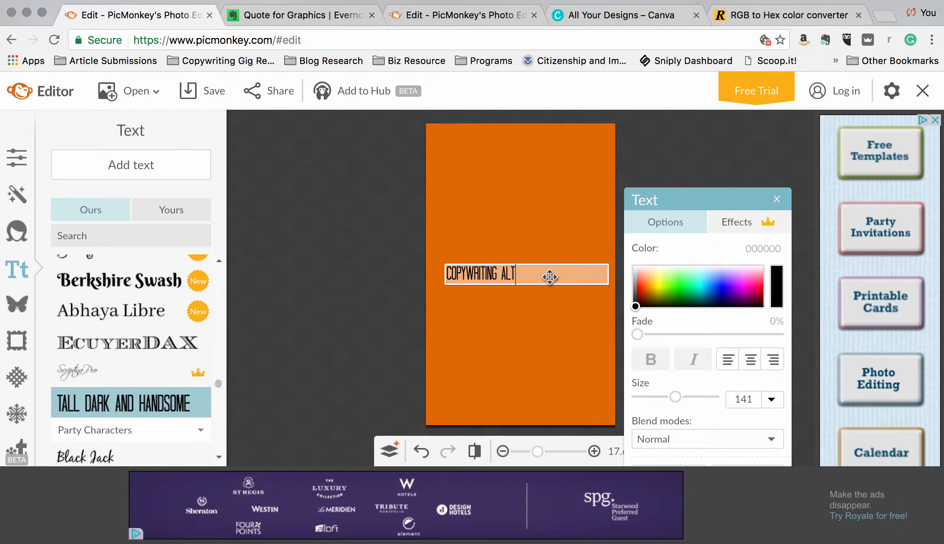
key("BackSpace")
type("CHEMY")
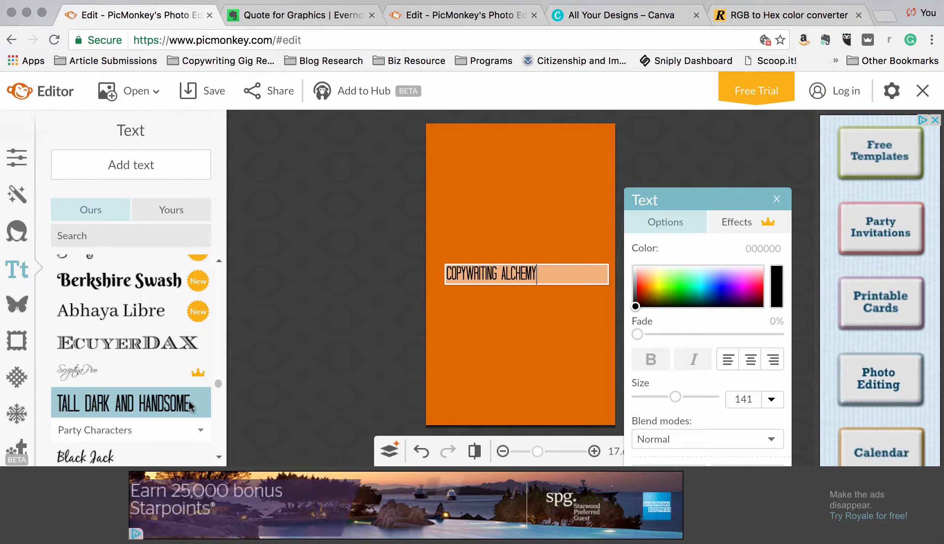
Step: Browse further fonts and change the color of the whole title text to white (ffffff)
left_click_drag(218, 383, 220, 398)
left_click_drag(219, 396, 219, 390)
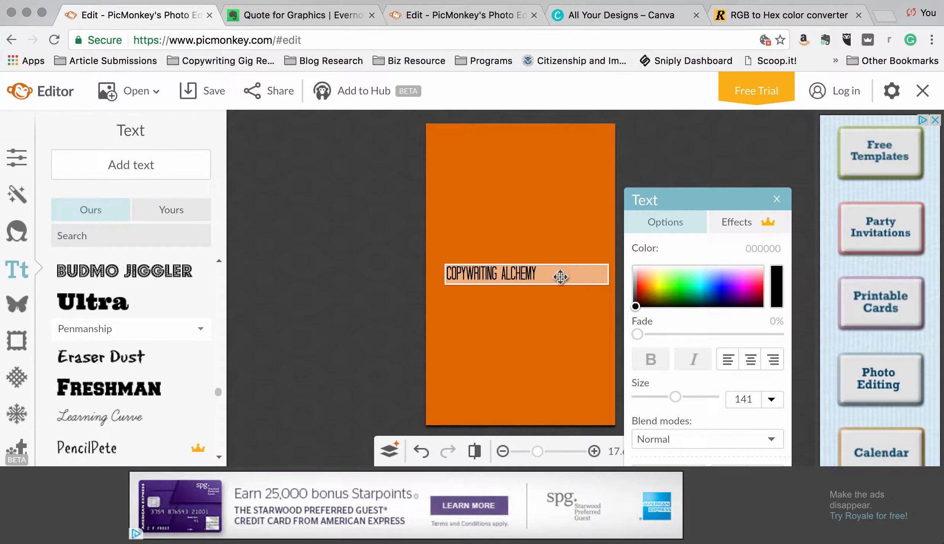
left_click_drag(558, 274, 393, 265)
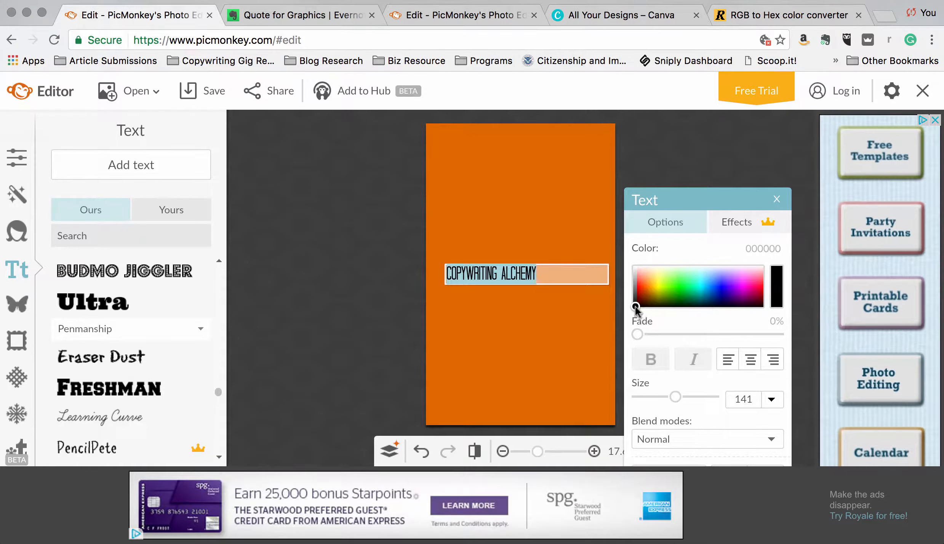
left_click_drag(635, 306, 632, 266)
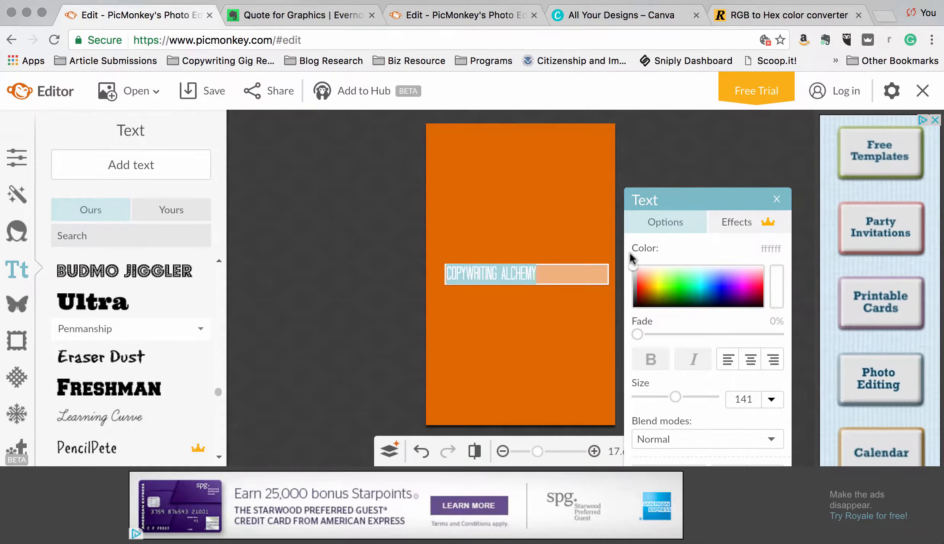
Step: Try a font size of 180 for the title and settle on 240
double_click(743, 399)
type("180")
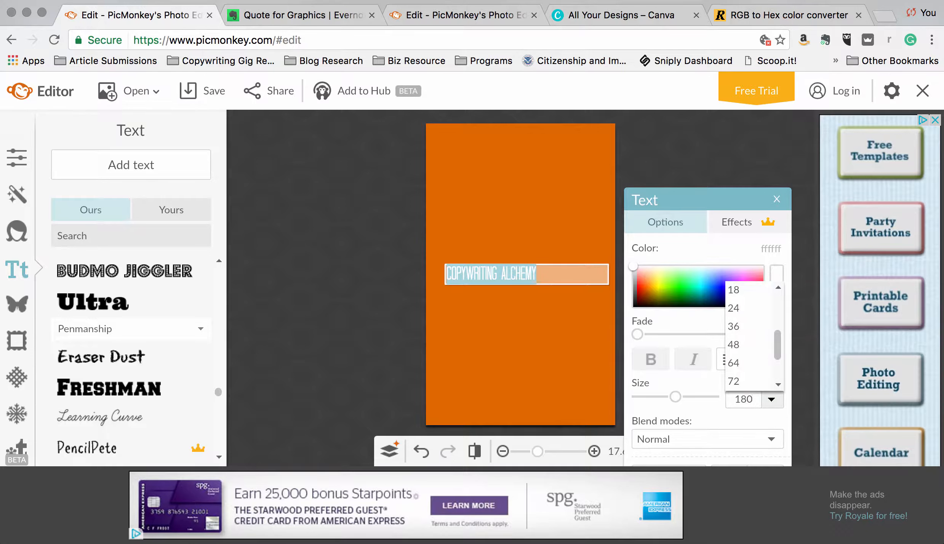
key("Return")
left_click(745, 399)
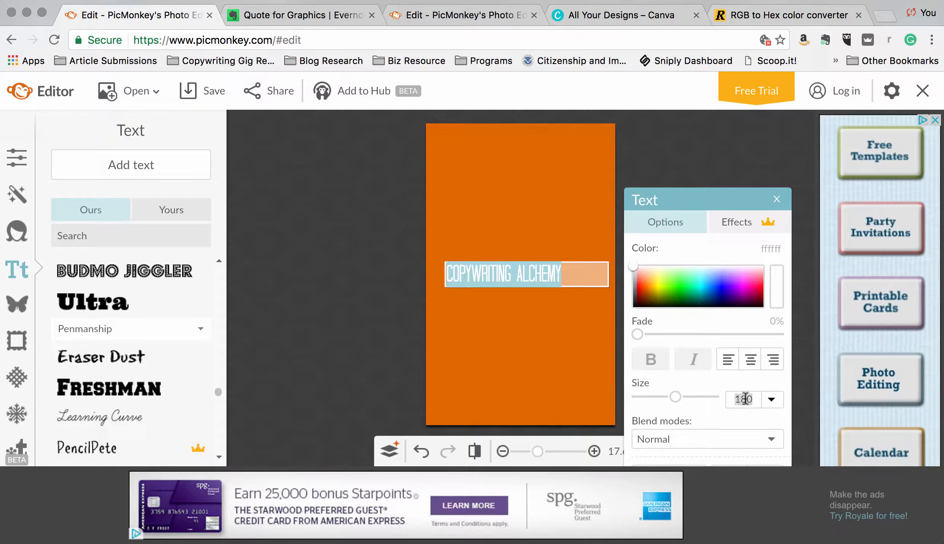
type("240")
key("Return")
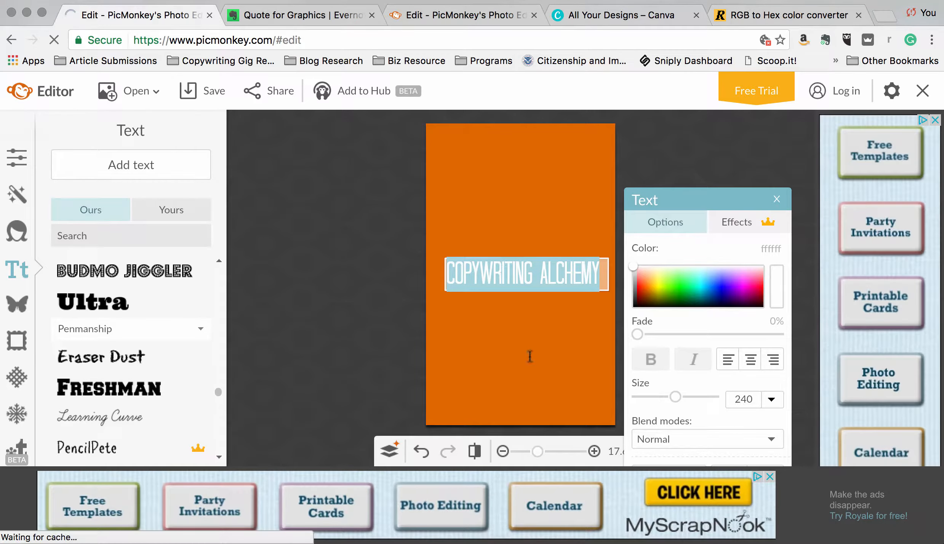
Step: Move the title up to the upper-middle part of the cover
left_click(529, 357)
left_click_drag(512, 274, 519, 232)
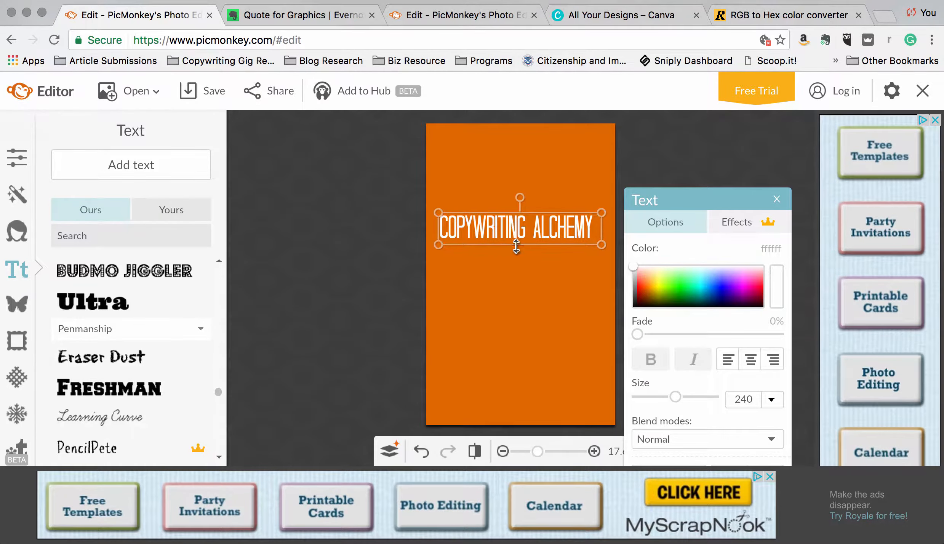
double_click(519, 232)
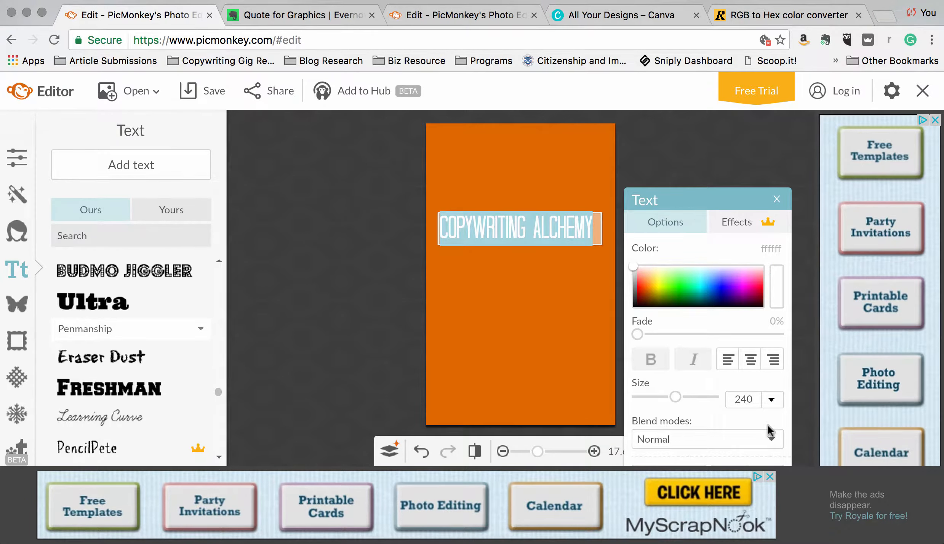
left_click(564, 352)
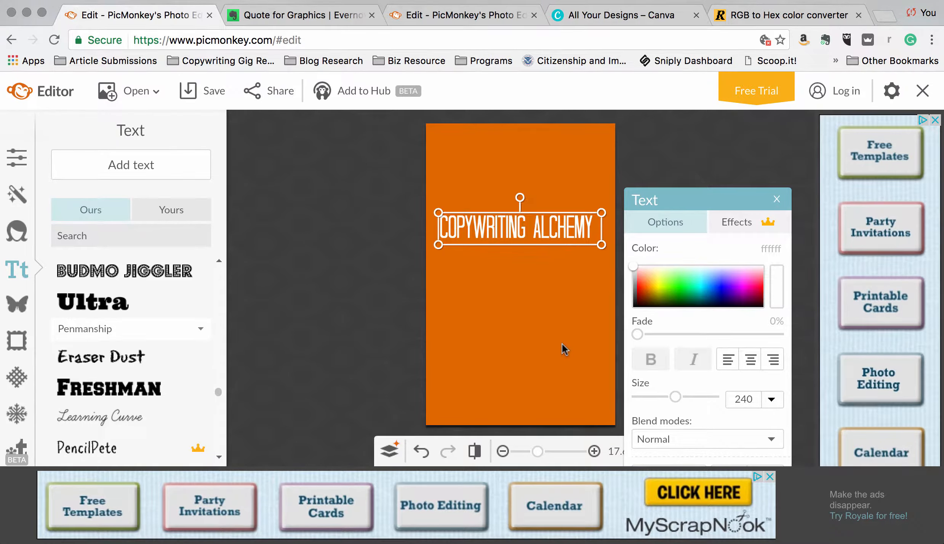
left_click_drag(521, 230, 522, 246)
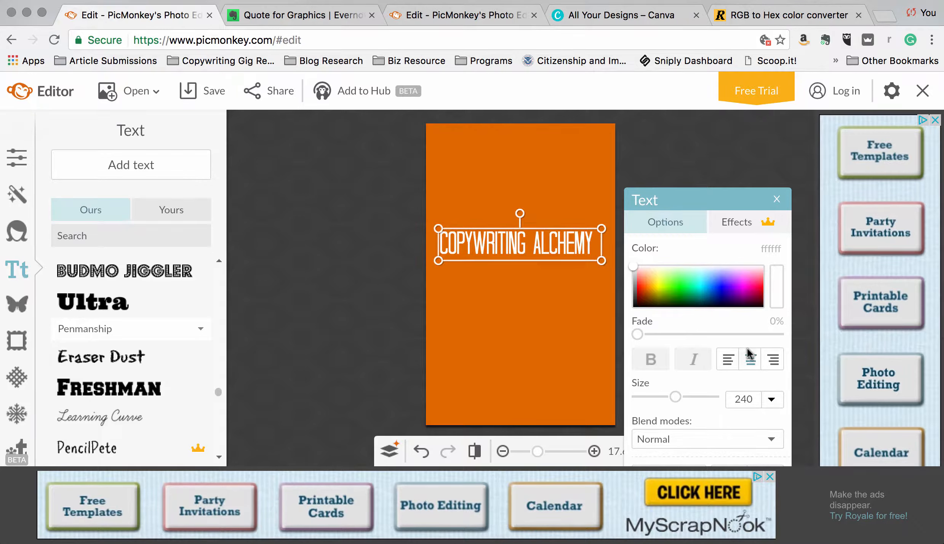
Step: Center-align the title, widen its text box slightly on the right side, and deselect it
left_click(750, 358)
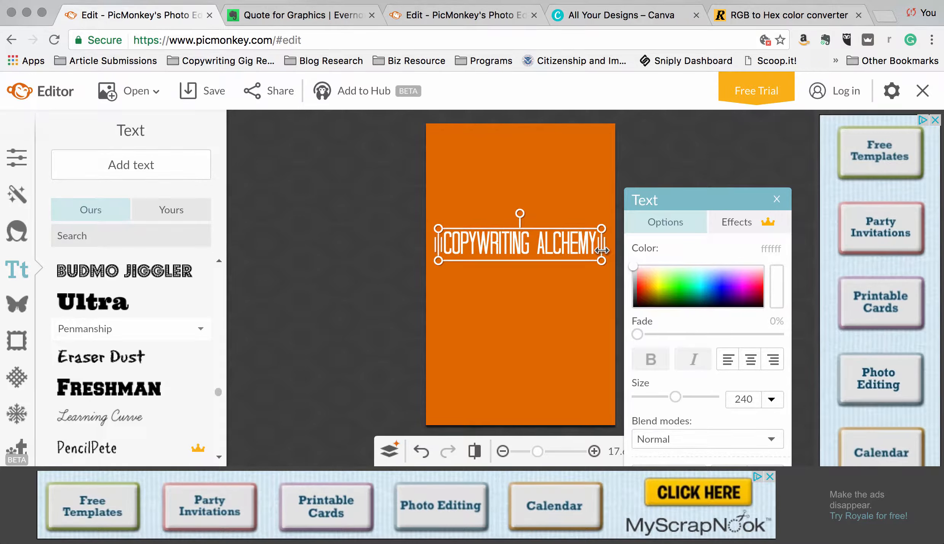
left_click_drag(601, 250, 604, 250)
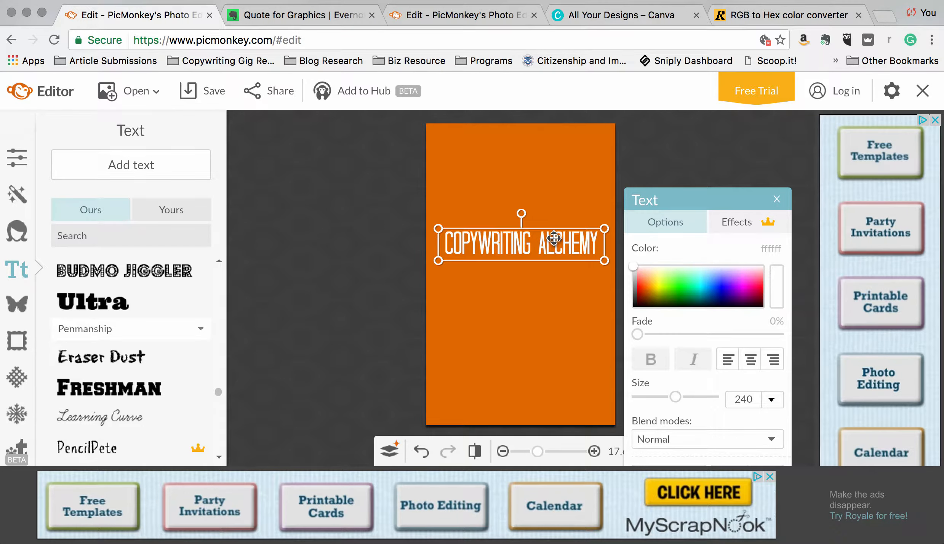
left_click(554, 298)
Step: Check the sample cover's title layout, return to the new cover, and set the title's font size to 320
left_click(452, 16)
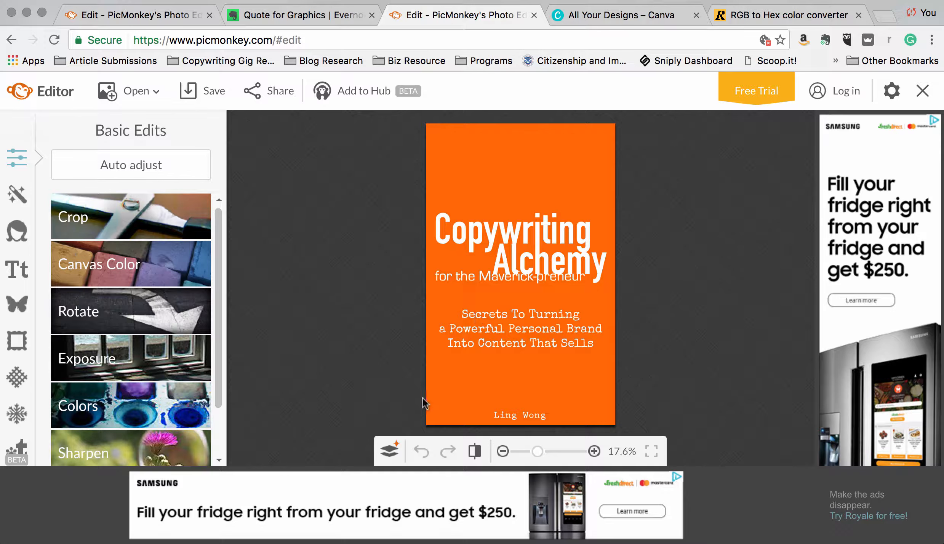
left_click(157, 24)
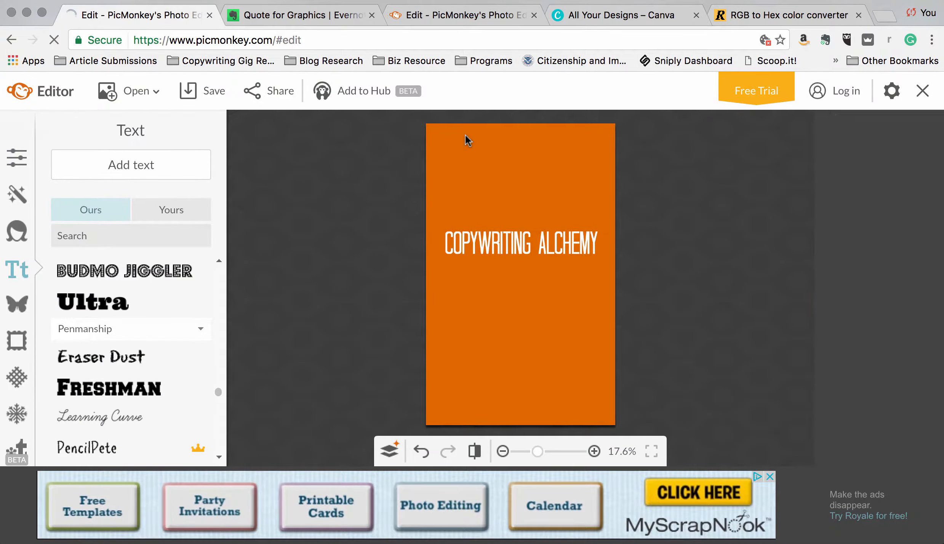
left_click(492, 250)
left_click(492, 249)
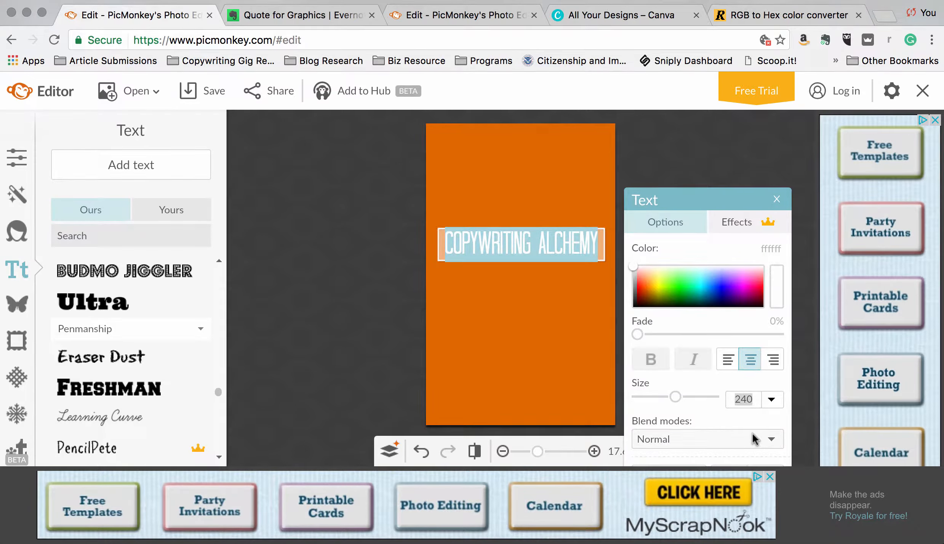
type("320")
key("Return")
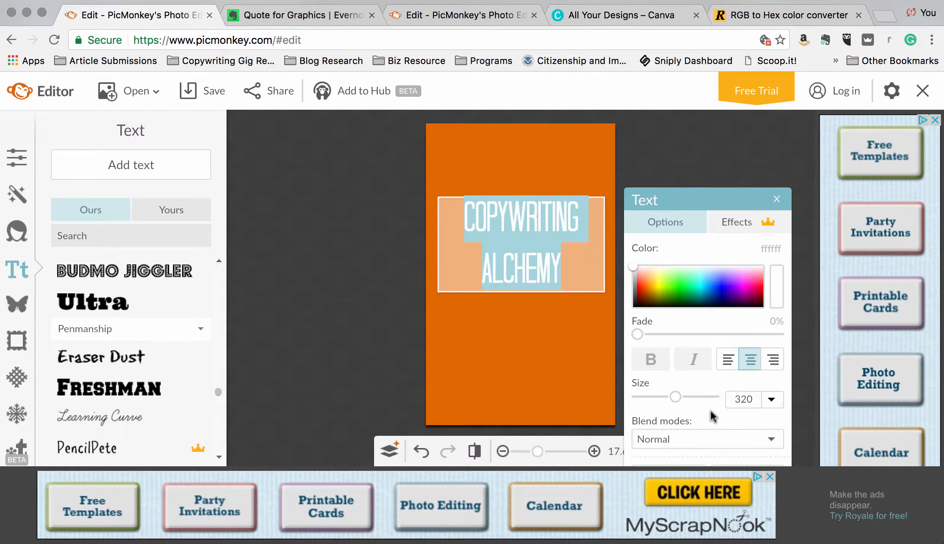
left_click(568, 284)
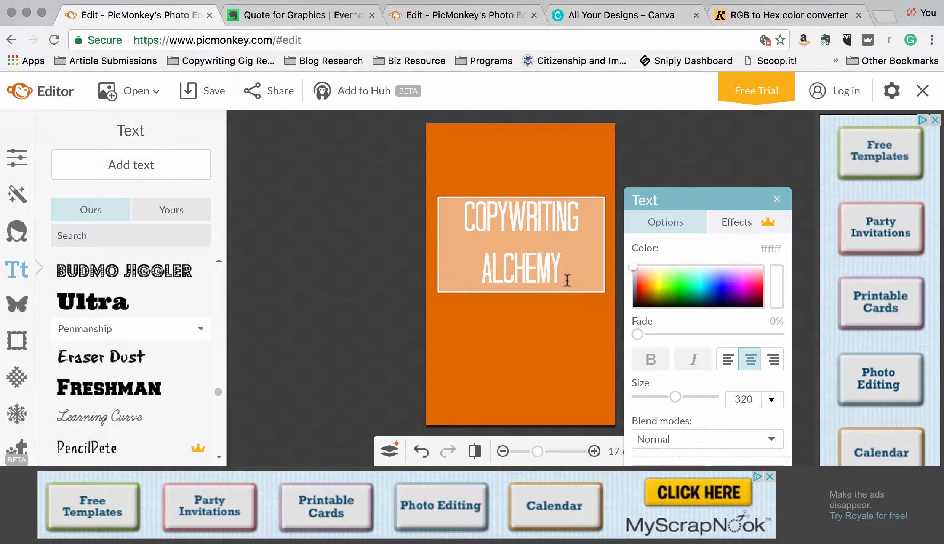
left_click_drag(561, 278, 455, 269)
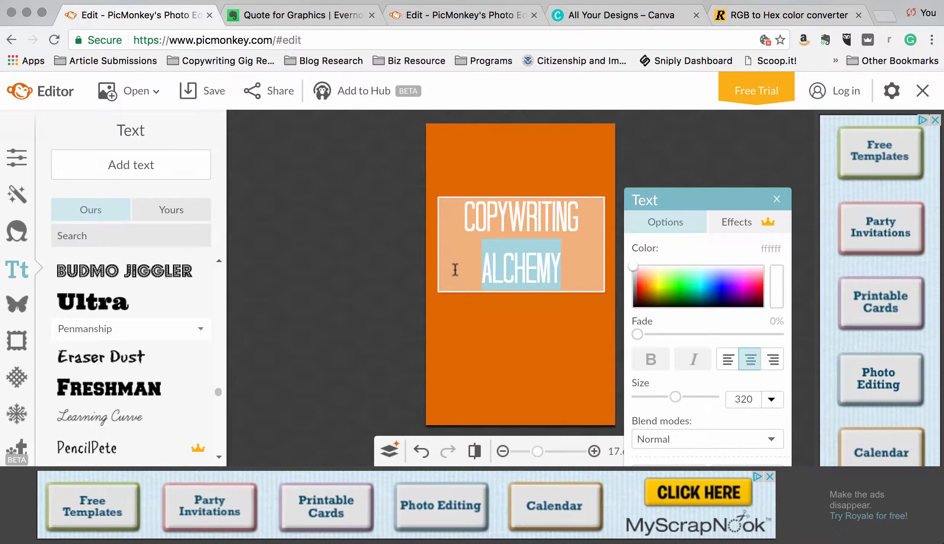
left_click(517, 333)
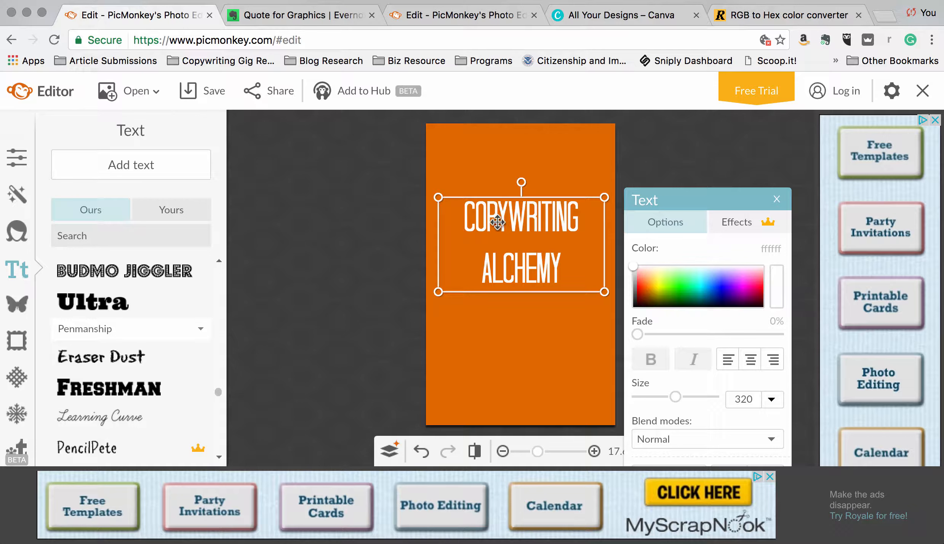
double_click(498, 231)
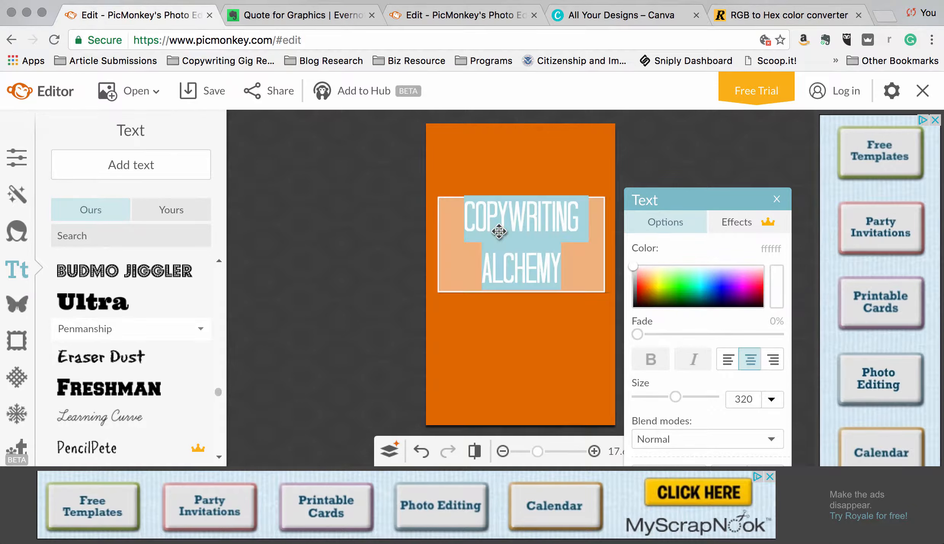
left_click(445, 186)
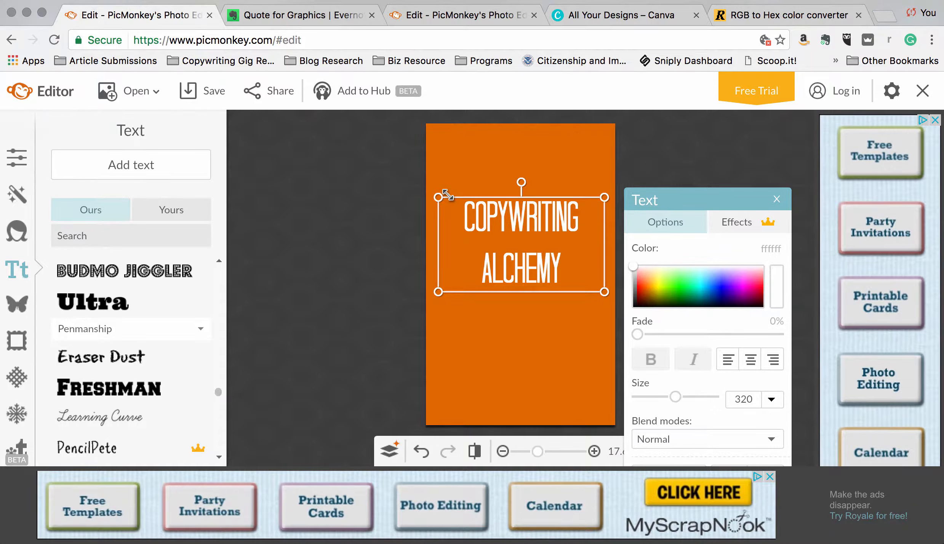
Step: Duplicate the title text box and place the copy directly below the original
double_click(451, 199)
left_click(450, 200)
left_click(485, 272)
key("super+v")
left_click_drag(532, 219, 539, 305)
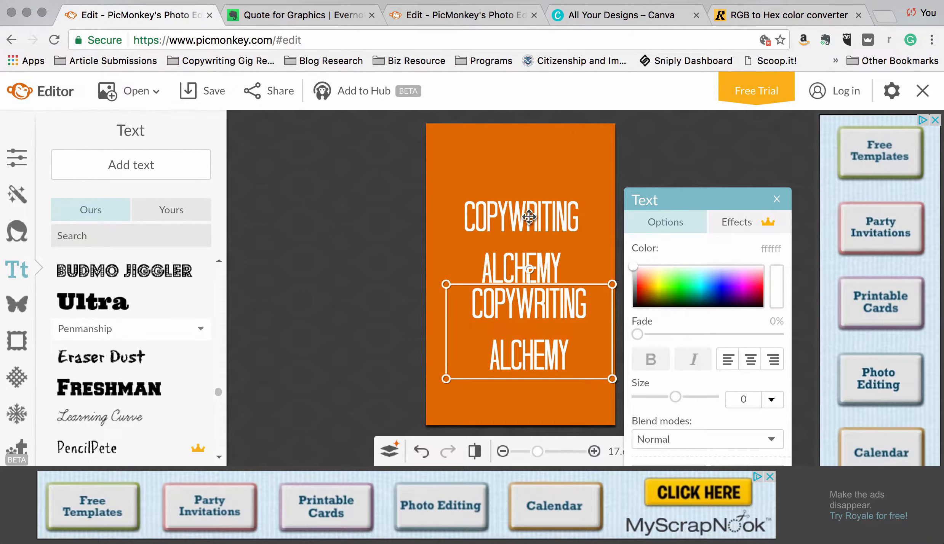
Step: Delete "Alchemy" from the original title and shift the remaining "Copywriting" slightly down and to the left on the cover
left_click(534, 251)
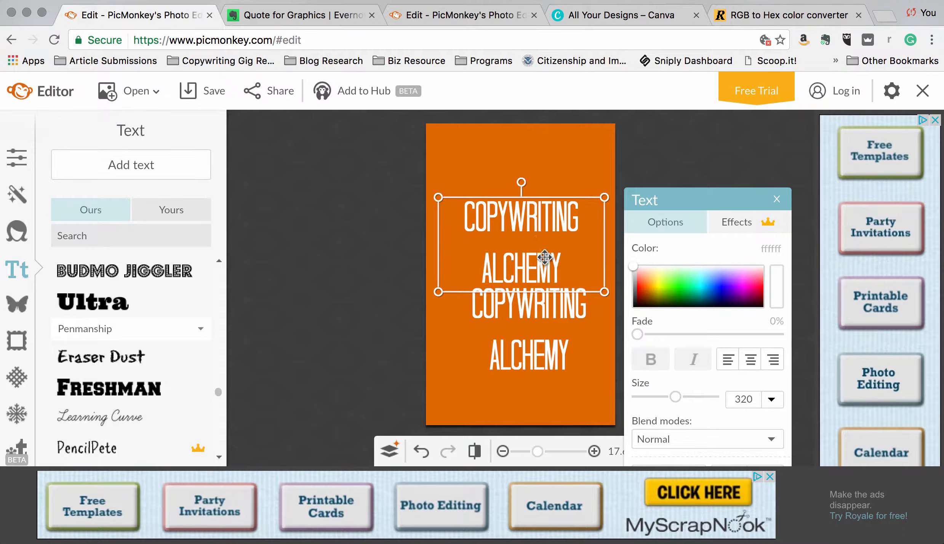
double_click(544, 255)
left_click_drag(564, 262, 449, 261)
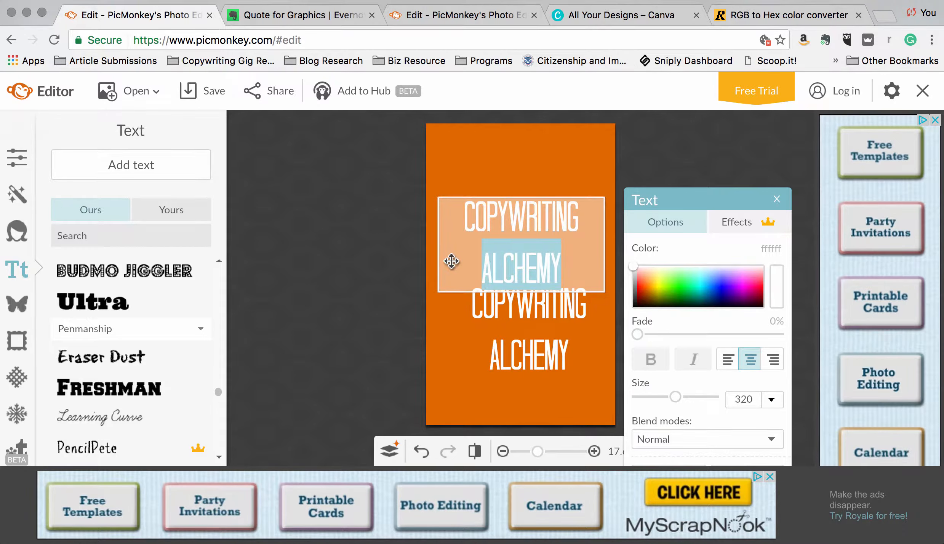
key("BackSpace")
left_click(535, 160)
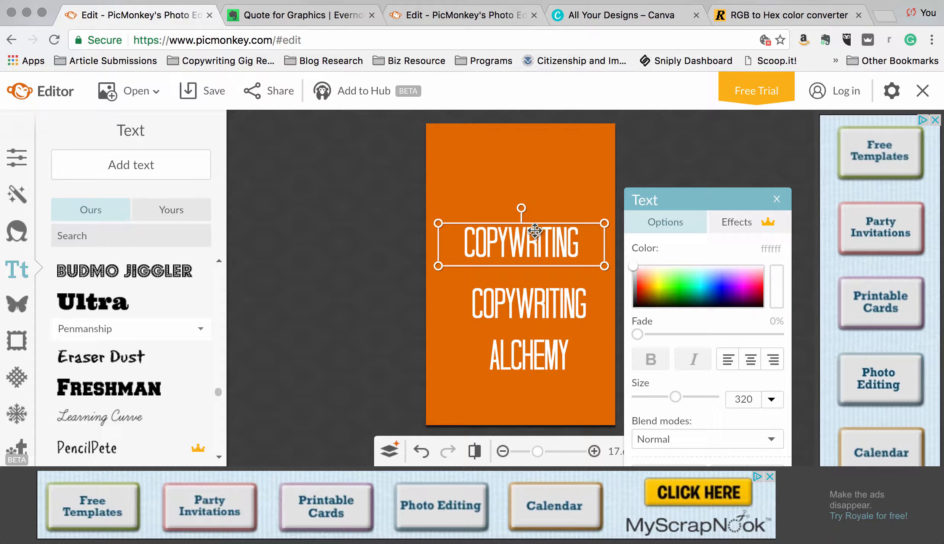
left_click_drag(535, 230, 513, 244)
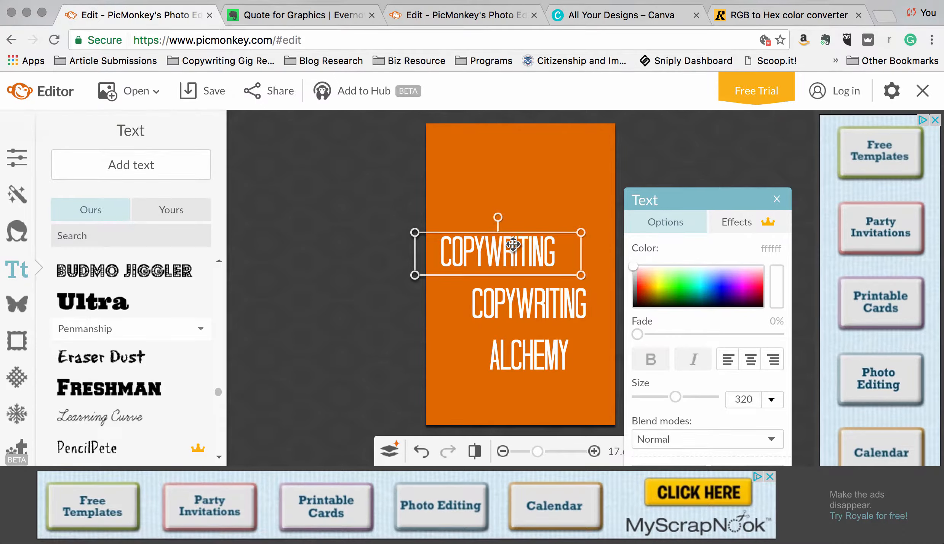
Step: Delete "Copywriting" from the duplicate title and move the remaining "Alchemy" up beneath the right part of "Copywriting"
double_click(527, 307)
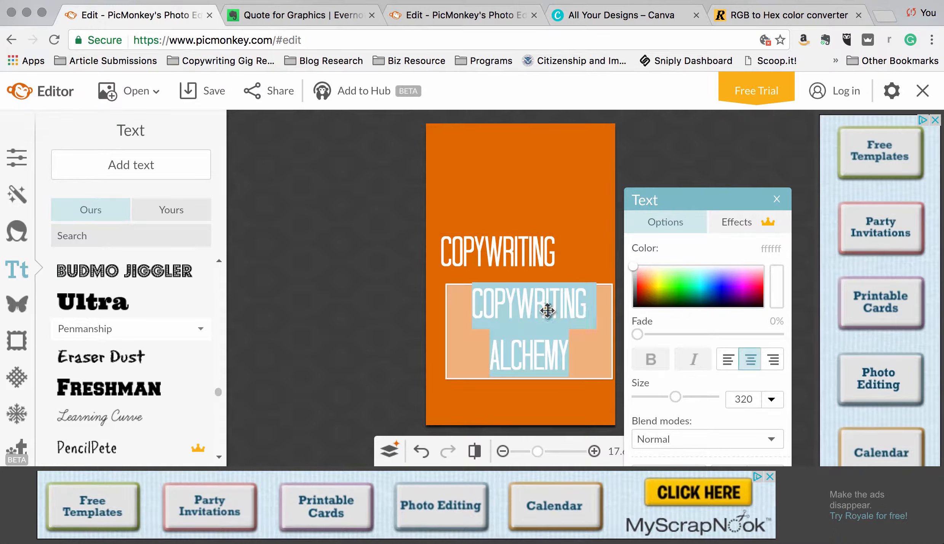
left_click_drag(590, 310, 455, 312)
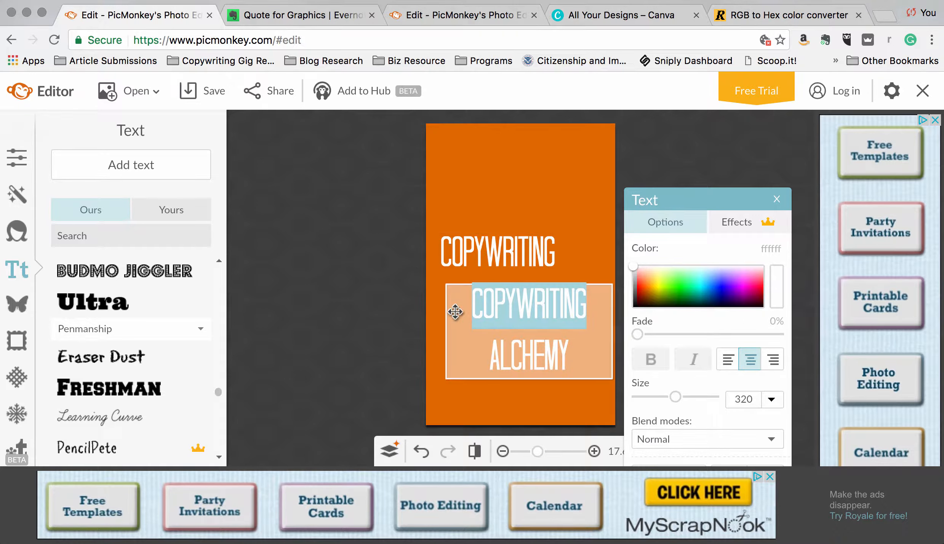
key("BackSpace")
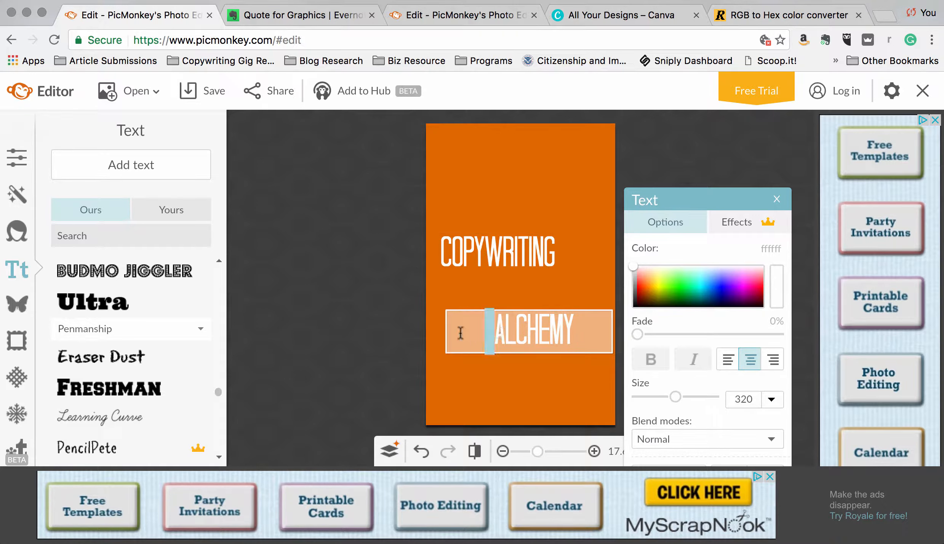
left_click(535, 342)
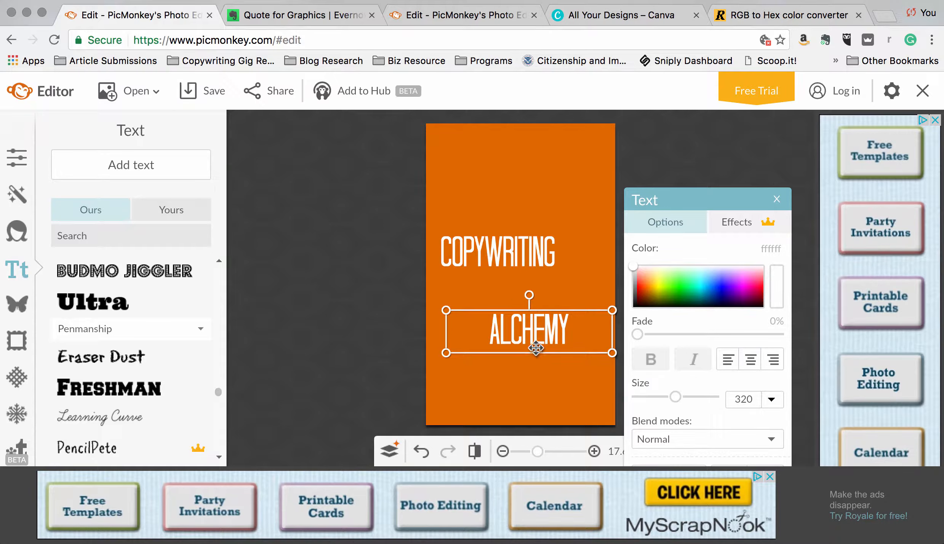
left_click_drag(535, 339, 543, 307)
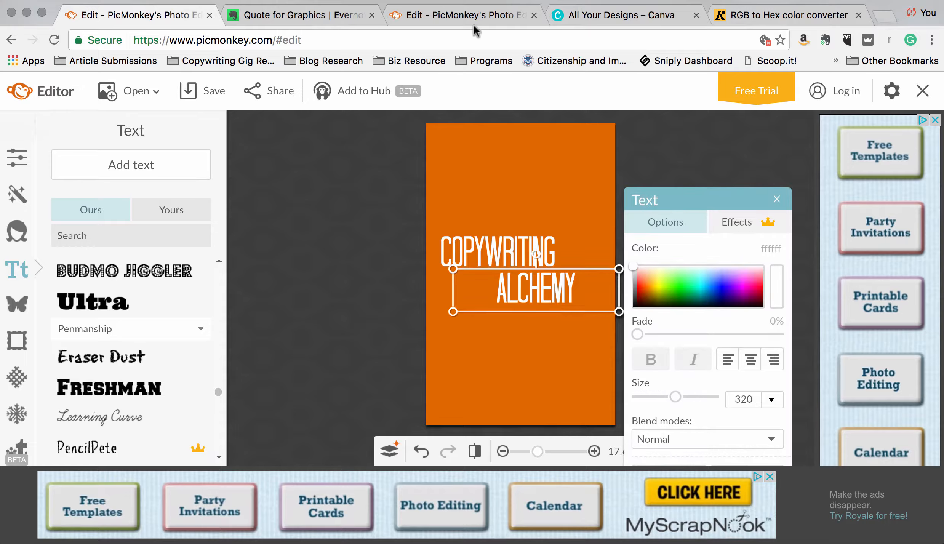
Step: Check the sample cover's title layout, return to the new cover, and nudge "Alchemy" up so it tucks tightly under "Copywriting"
left_click(465, 23)
left_click(179, 18)
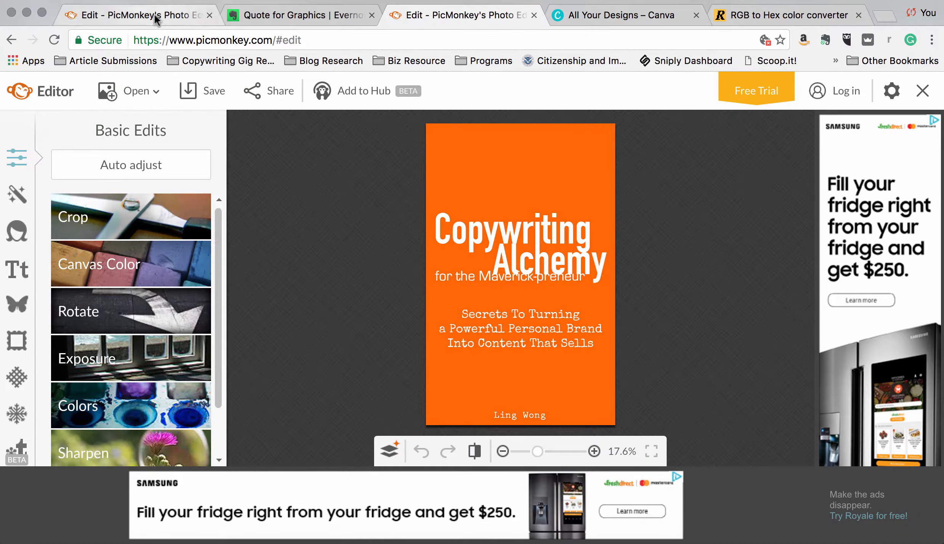
left_click(504, 351)
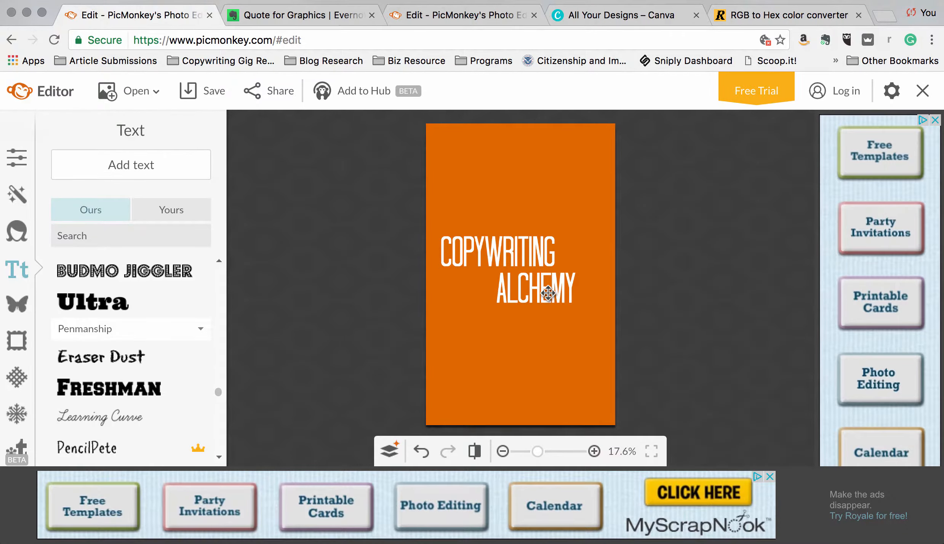
left_click_drag(548, 293, 551, 286)
left_click(545, 353)
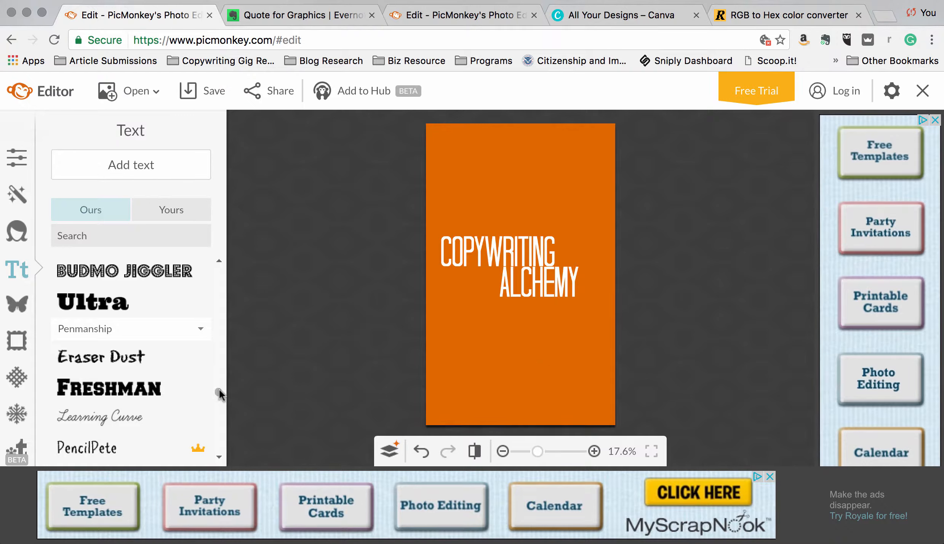
left_click_drag(218, 389, 219, 348)
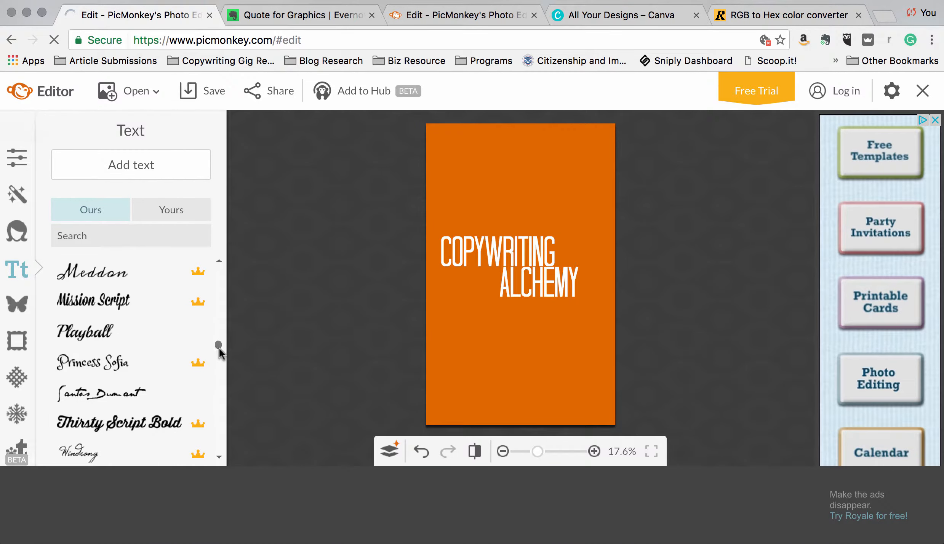
left_click(505, 453)
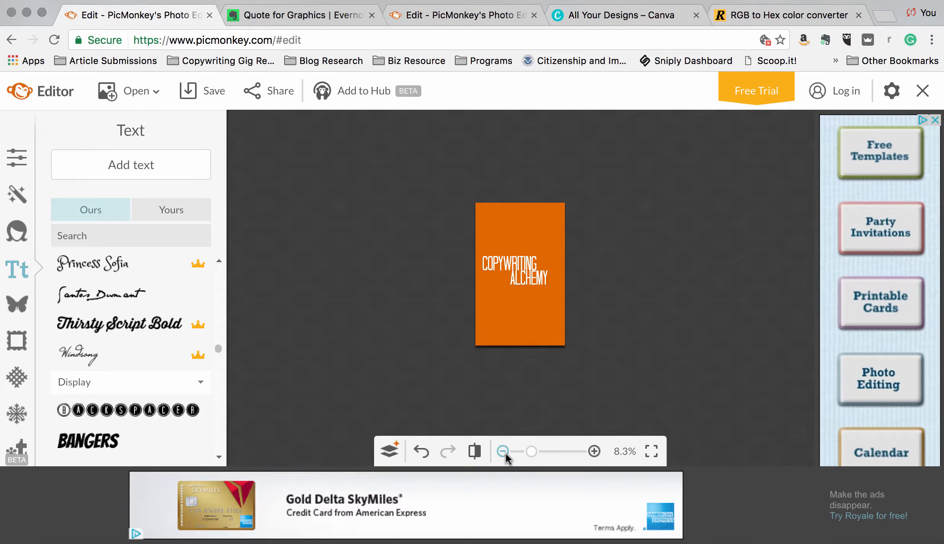
left_click(503, 452)
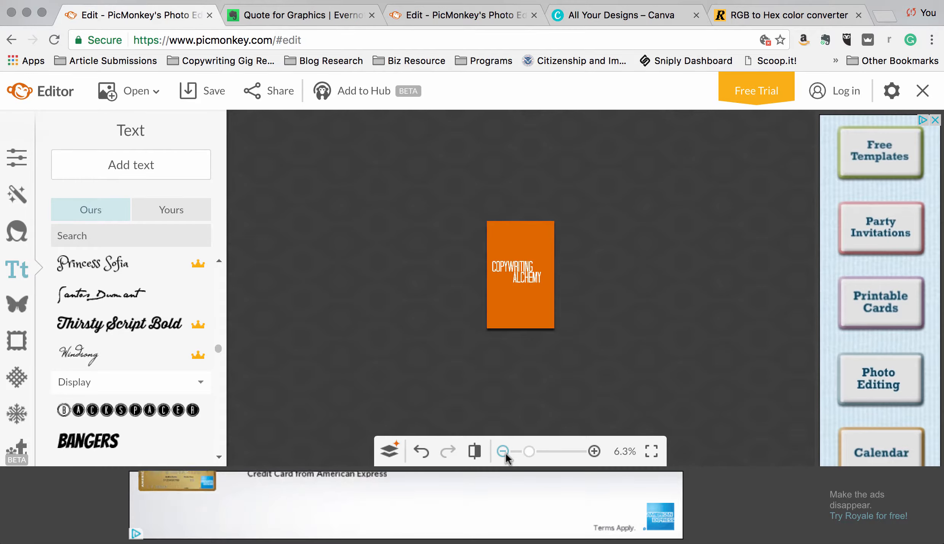
left_click(593, 451)
left_click(593, 451)
left_click(594, 451)
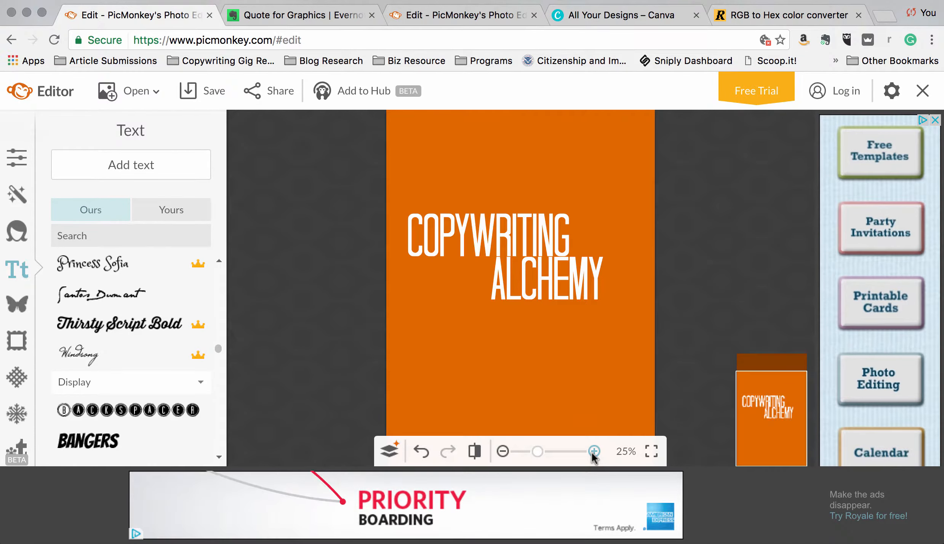
left_click(503, 451)
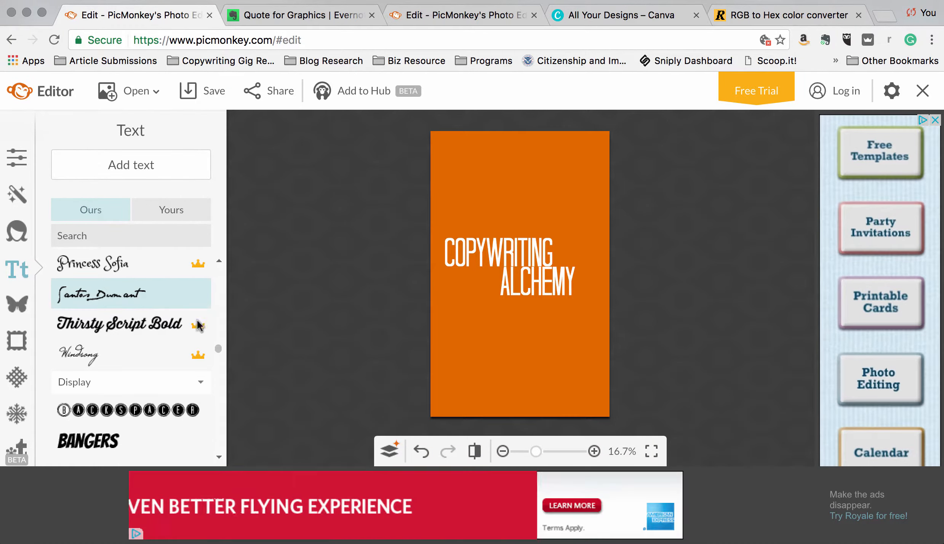
Step: Add a text box in the Special Elite font below the title and set its color to white (ffffff)
mouse_move(218, 348)
left_mouse_down()
mouse_move(213, 262)
mouse_move(205, 446)
left_mouse_up()
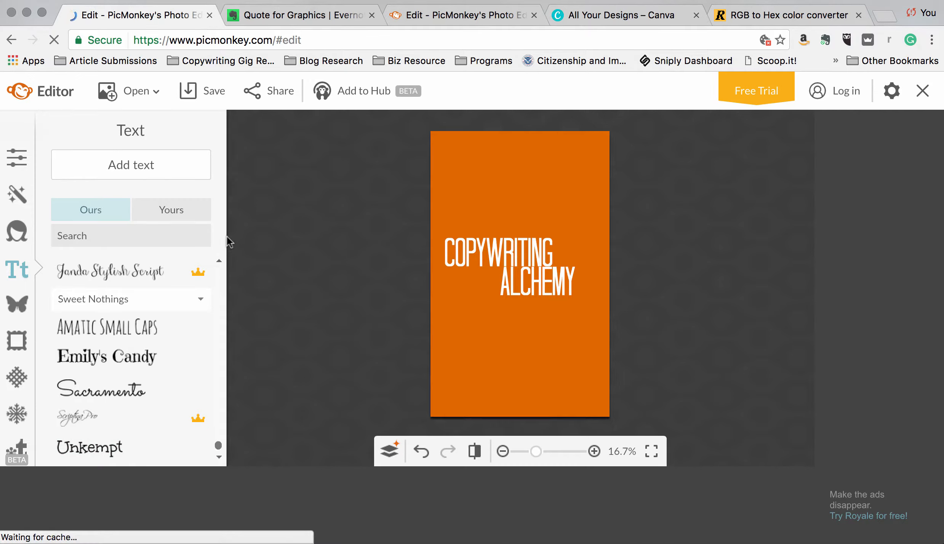
scroll(207, 429, "up", 3)
left_click_drag(217, 444, 213, 366)
scroll(213, 311, "down", 2)
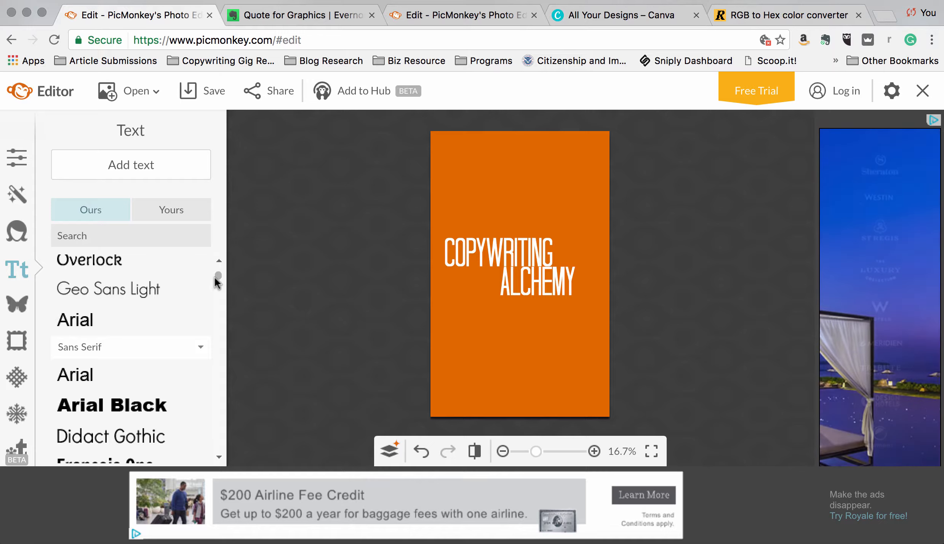
left_click_drag(214, 271, 216, 310)
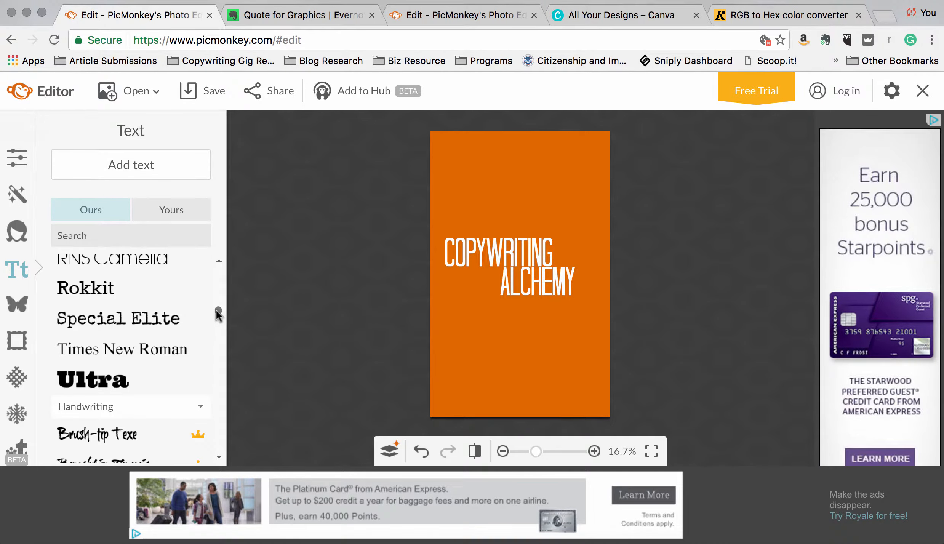
left_click(166, 320)
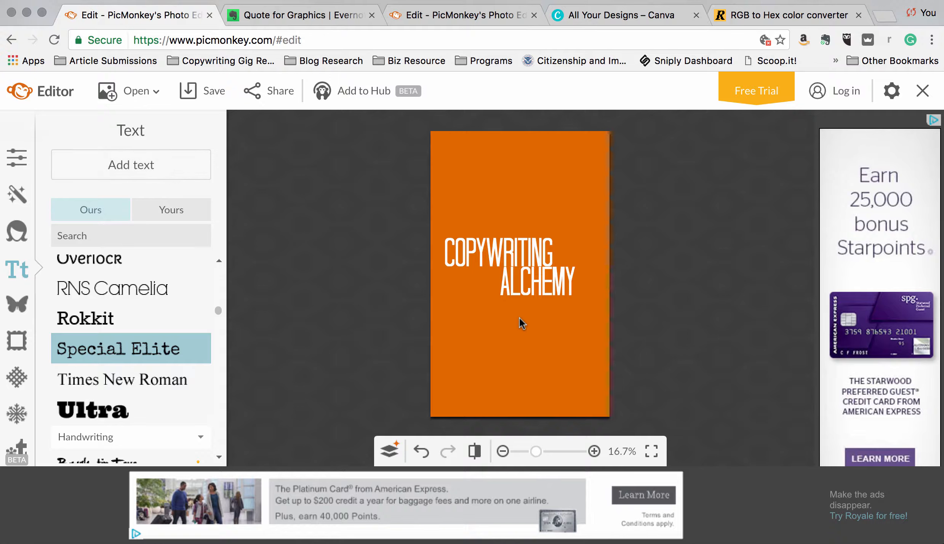
left_click_drag(560, 283, 557, 342)
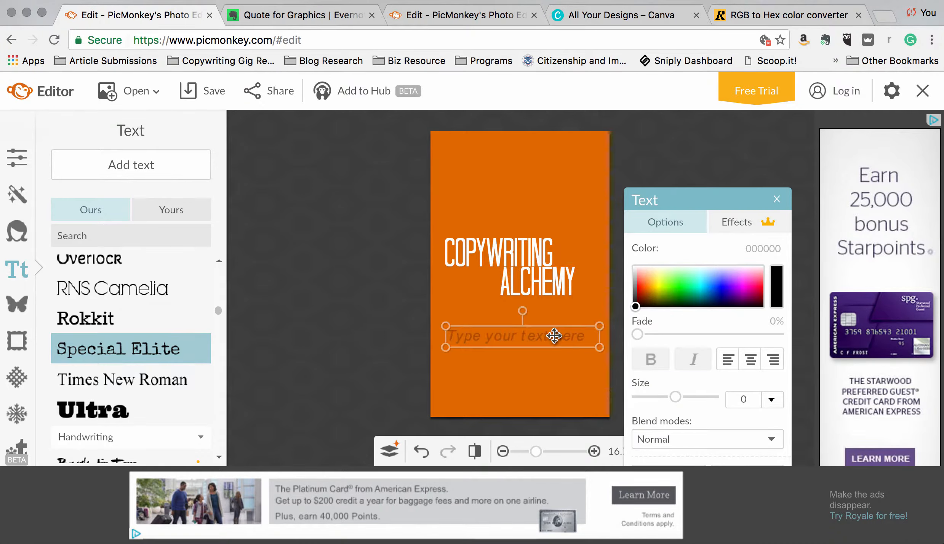
left_click_drag(647, 307, 622, 240)
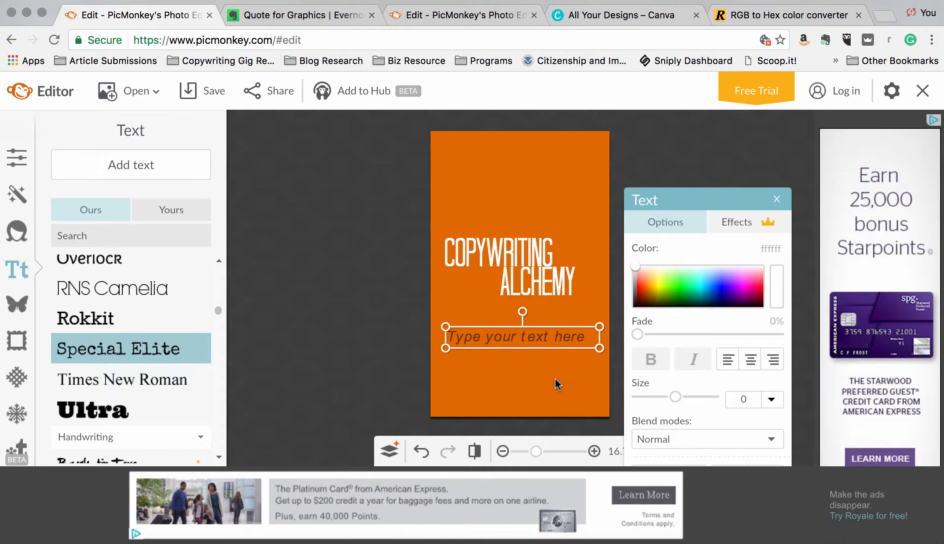
Step: Enter "Secrets to Turning a Powerful Personal Brand into Content that Sells" in the text box below the title
left_click(538, 335)
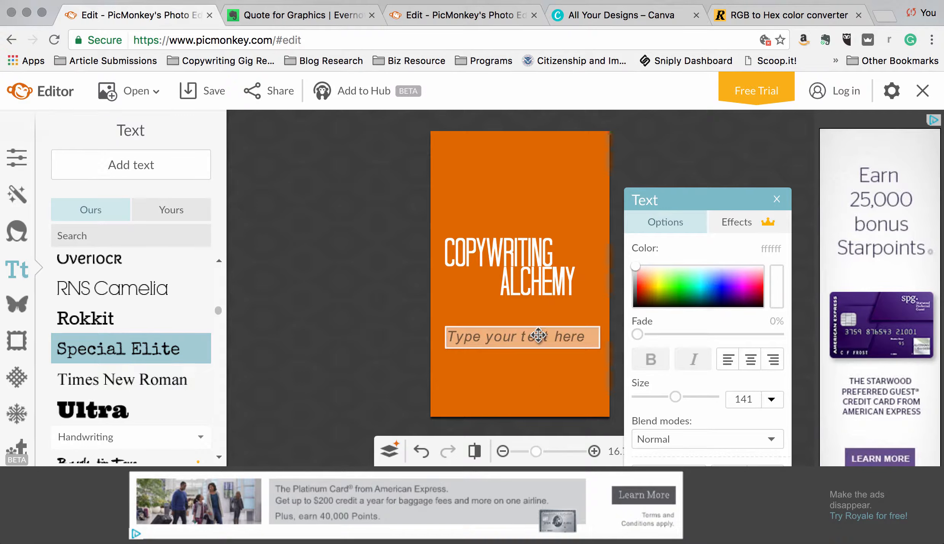
type("Secret")
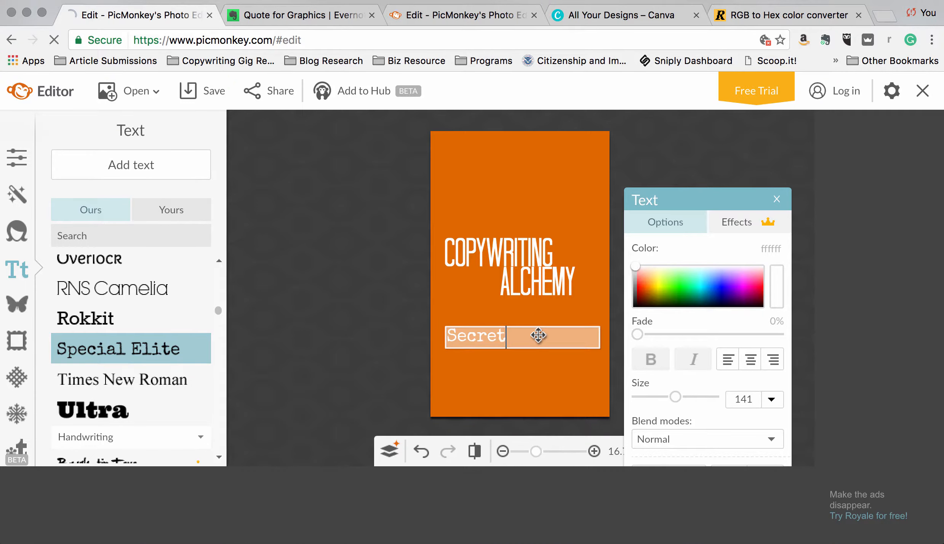
type("s to C")
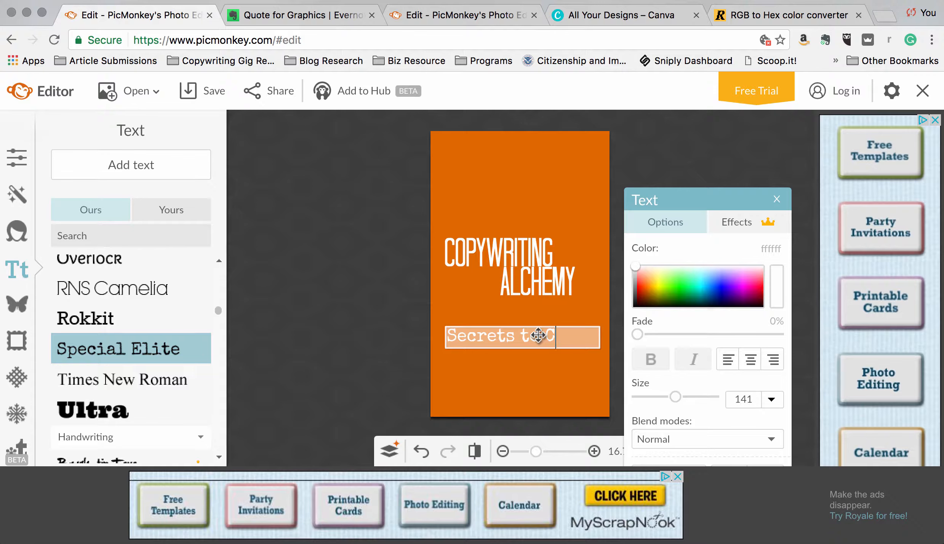
left_click(468, 18)
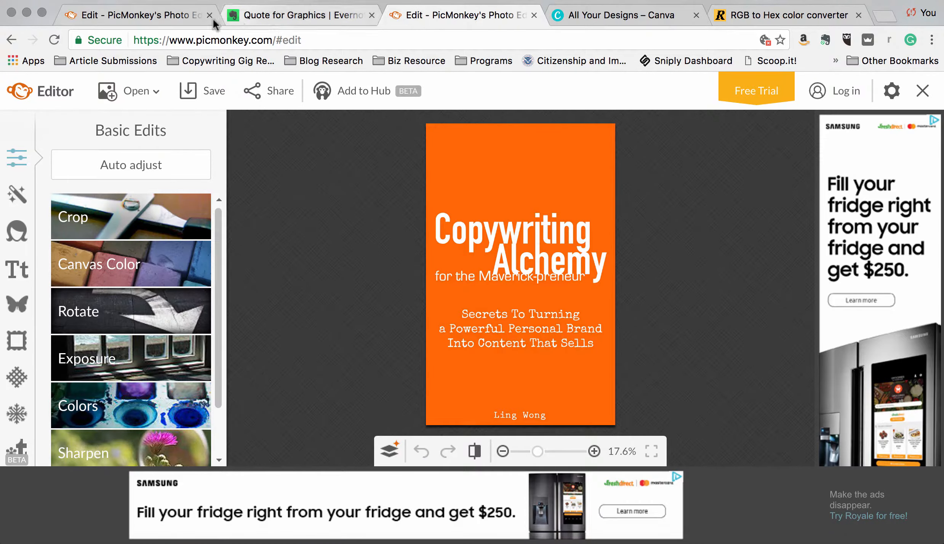
left_click(151, 16)
key("BackSpace")
type("Tur")
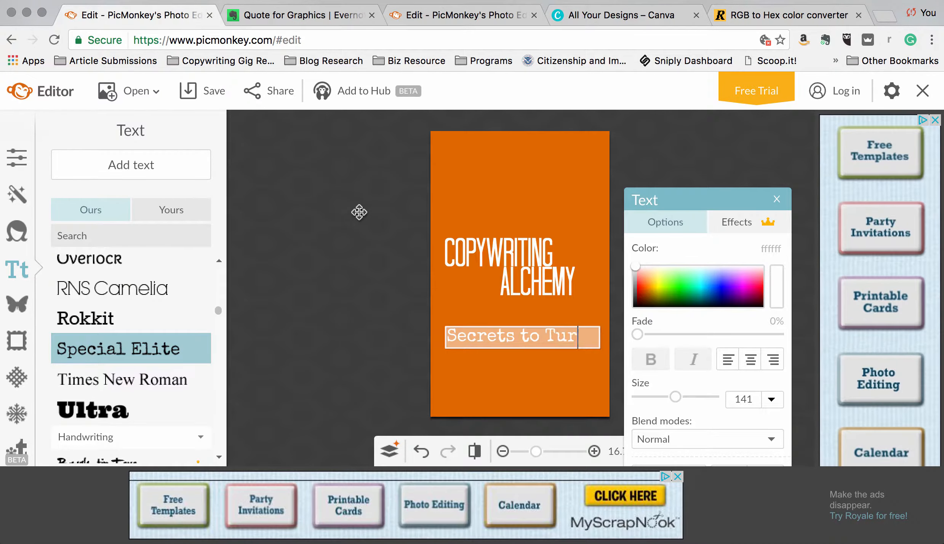
type("ning a Powerful Personal")
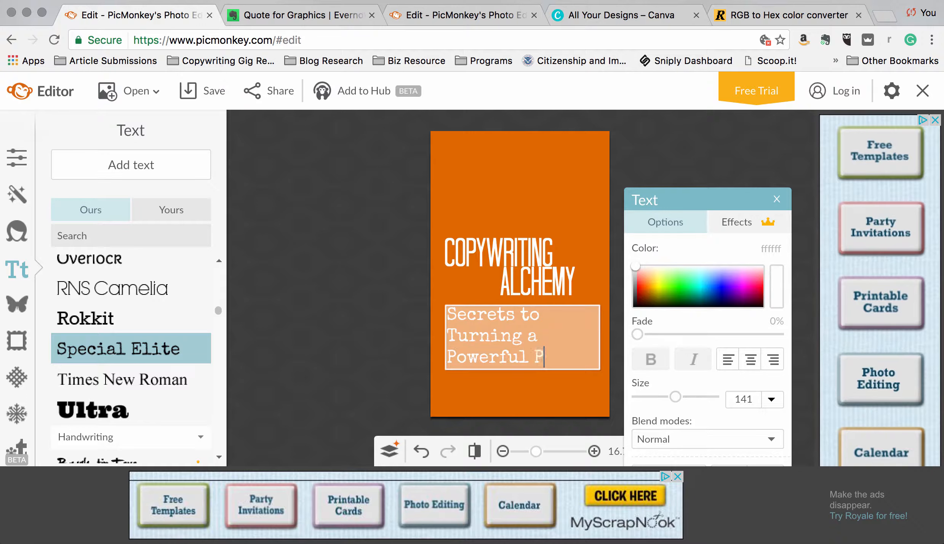
type("d into Content that Sells")
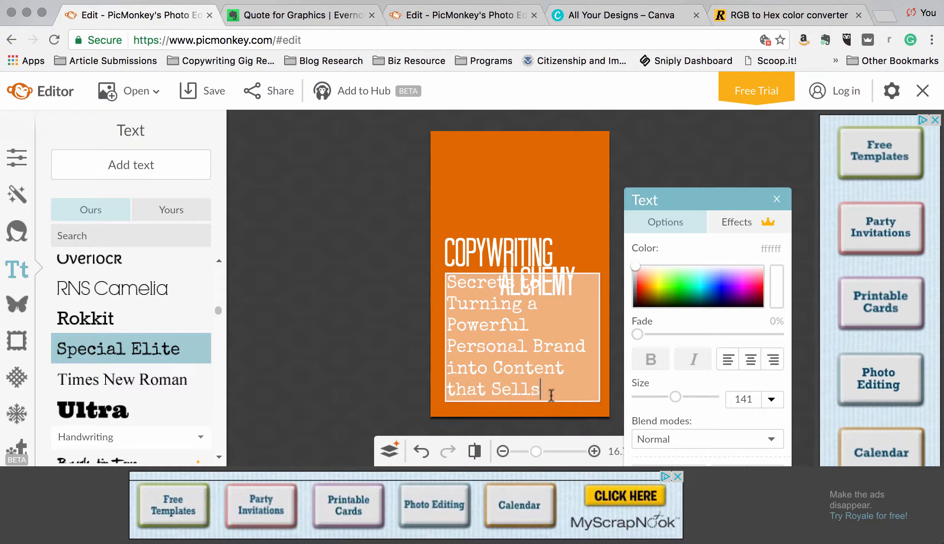
Step: Center-align the whole subtitle and set its font size to 86
key("super+a")
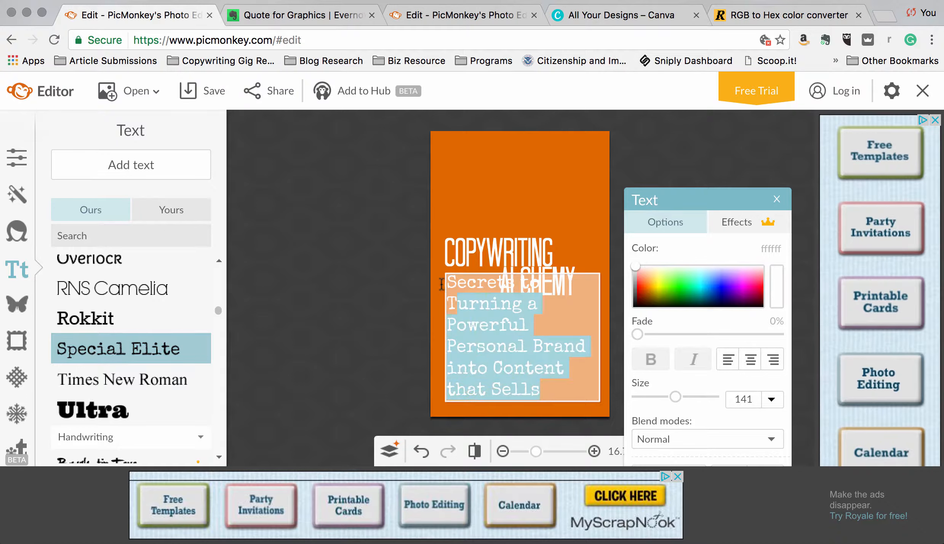
left_click(750, 362)
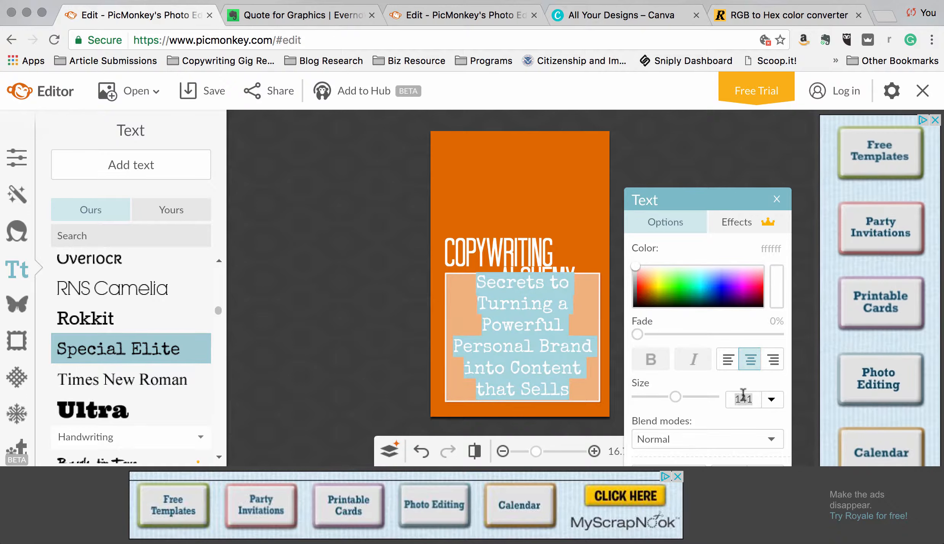
left_click(771, 399)
left_click(743, 342)
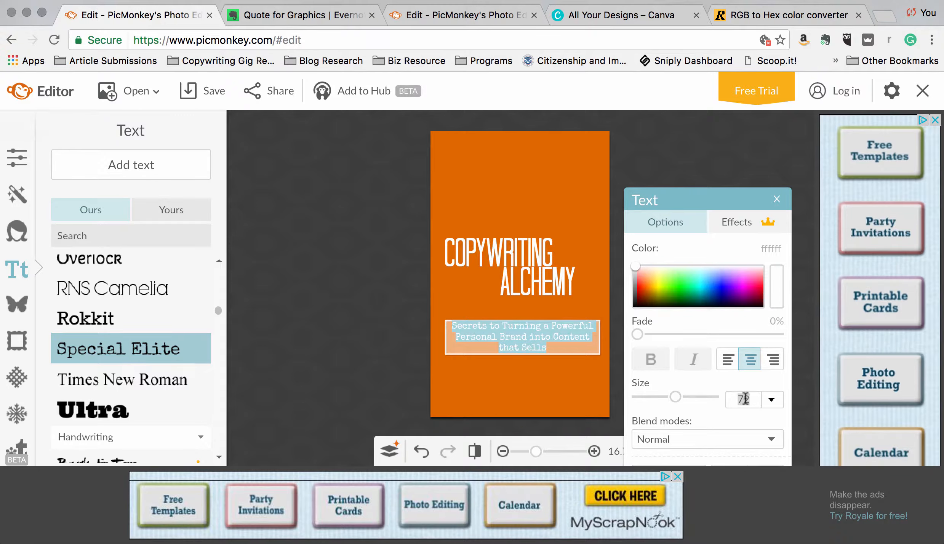
type("86")
key("Return")
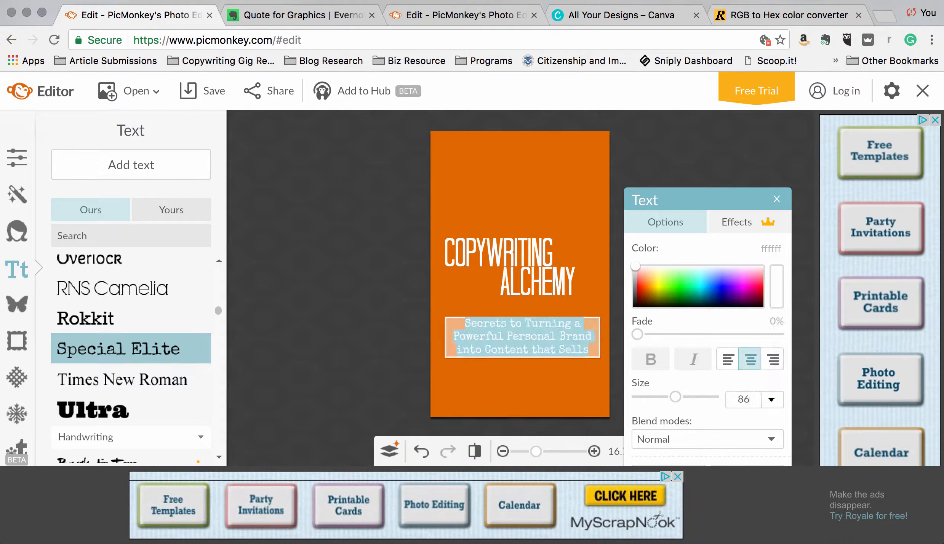
Step: Move the subtitle slightly down to leave more space beneath "Alchemy", and deselect it
left_click(556, 393)
left_click_drag(558, 327, 556, 349)
left_click(574, 314)
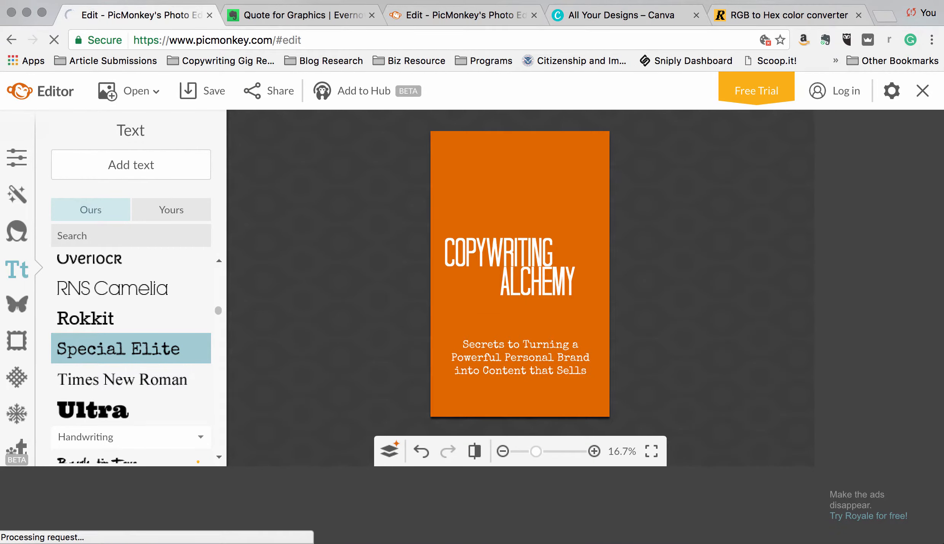
Step: Add a Special Elite text box above the title and enter the author's full name in it
left_click(95, 173)
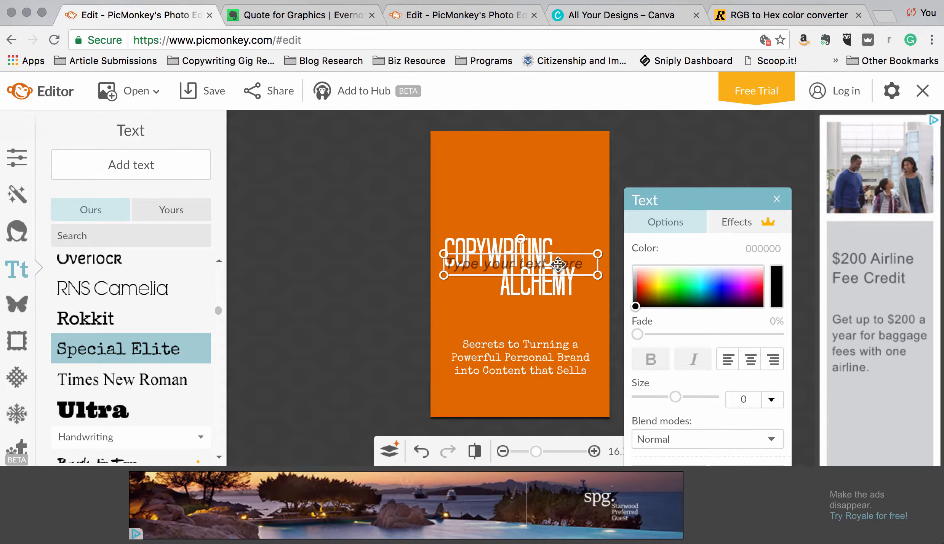
left_click_drag(559, 248, 558, 196)
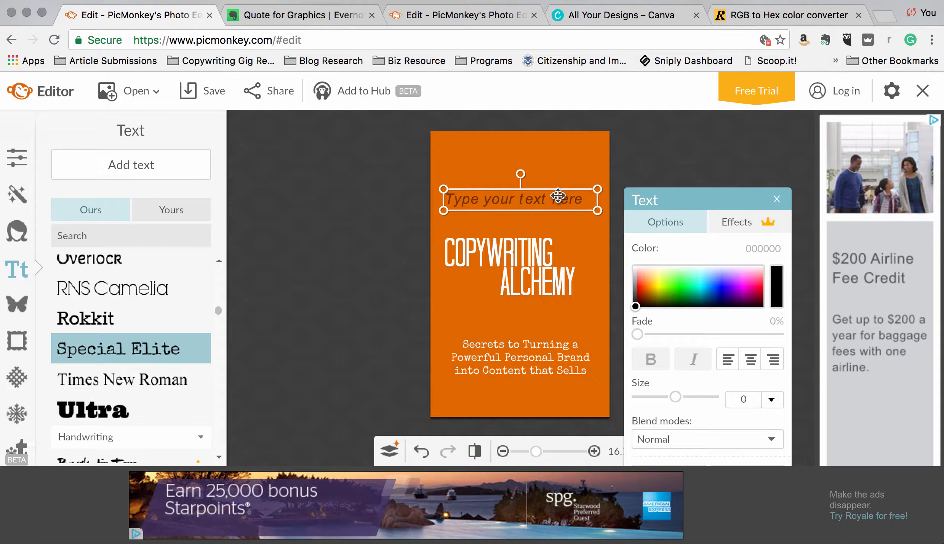
double_click(559, 198)
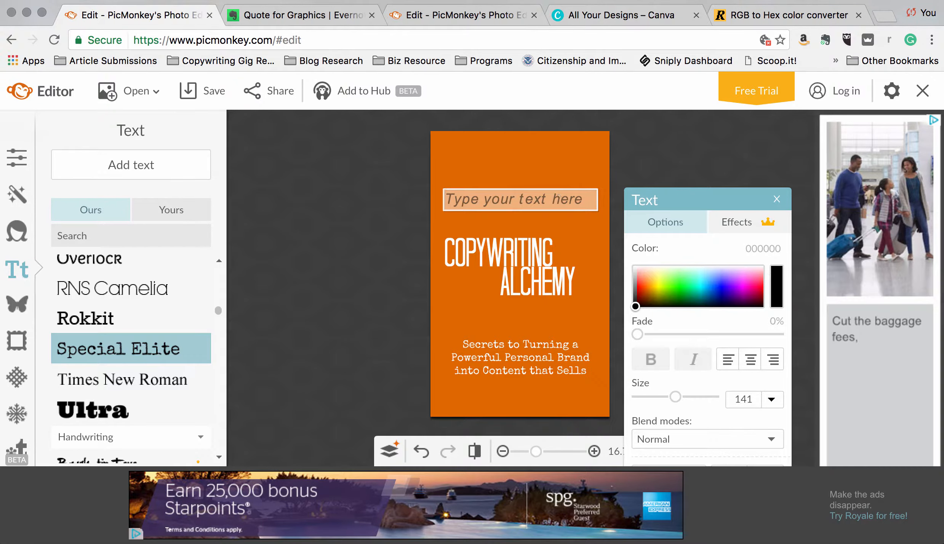
type("Ling Wong")
Step: Set the author's name to white (ffffff) at size 72 and center-align it
left_click_drag(545, 201, 396, 186)
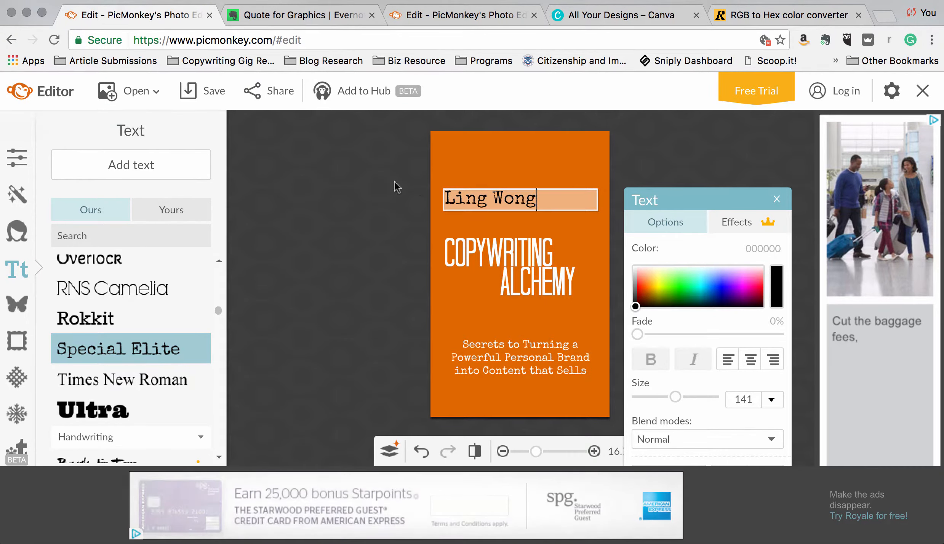
left_click_drag(635, 306, 625, 254)
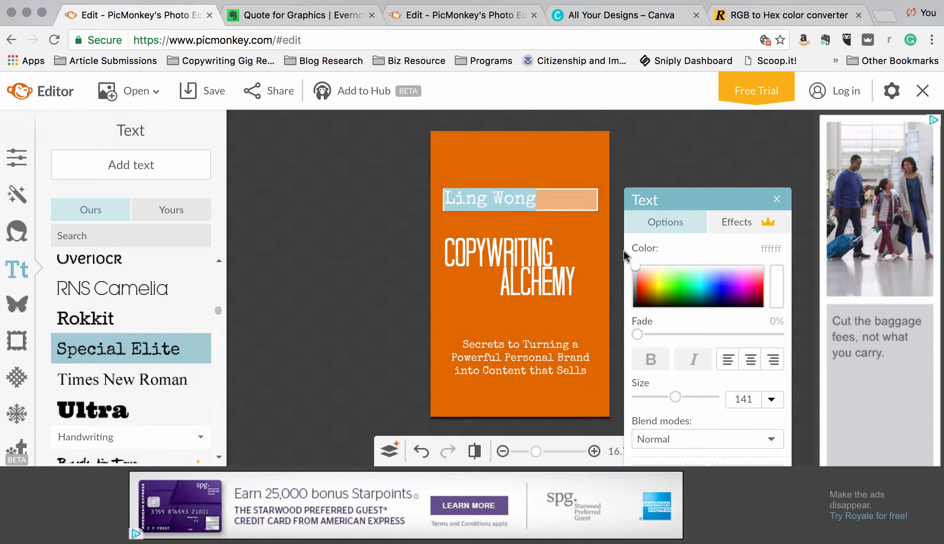
double_click(740, 401)
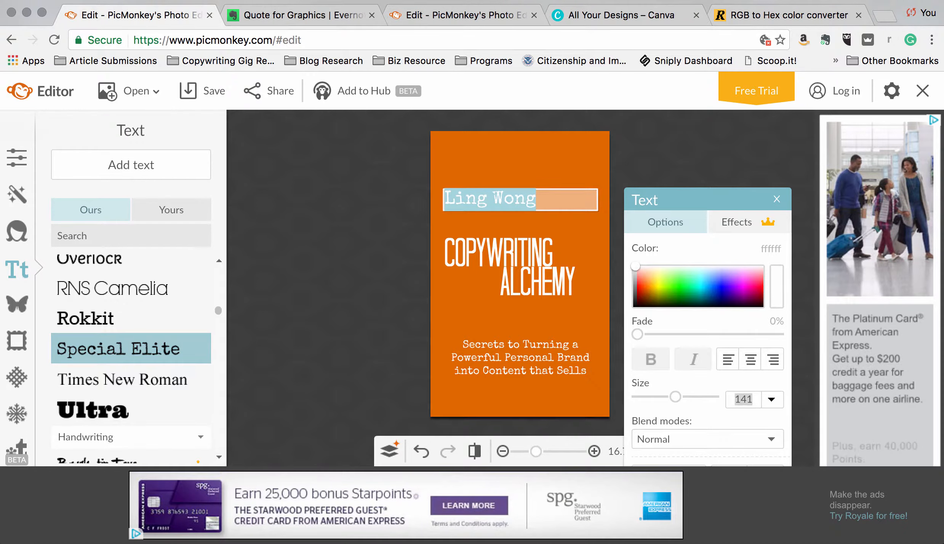
type("72")
key("Return")
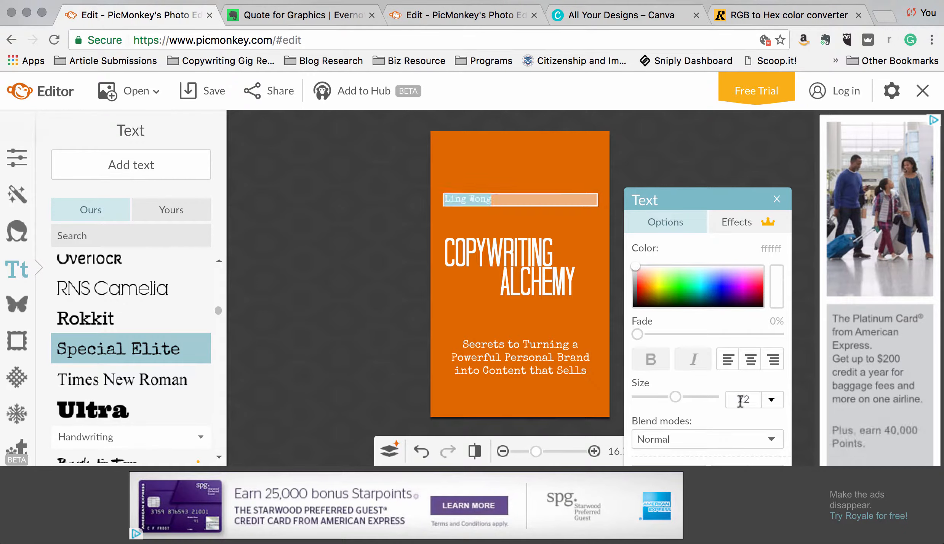
left_click(750, 360)
Step: Move the author's name to the bottom of the cover beneath the subtitle and clear the text selection
left_click(533, 200)
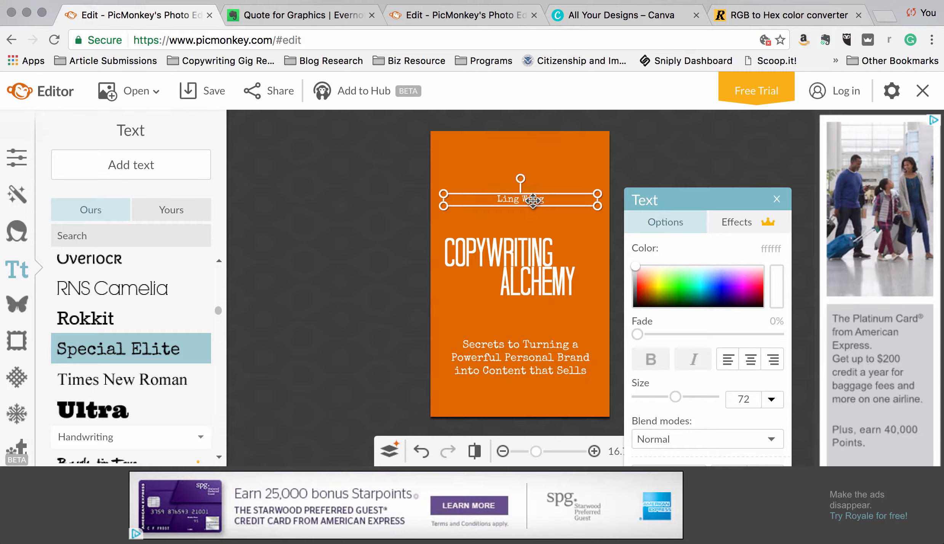
left_click_drag(532, 200, 534, 406)
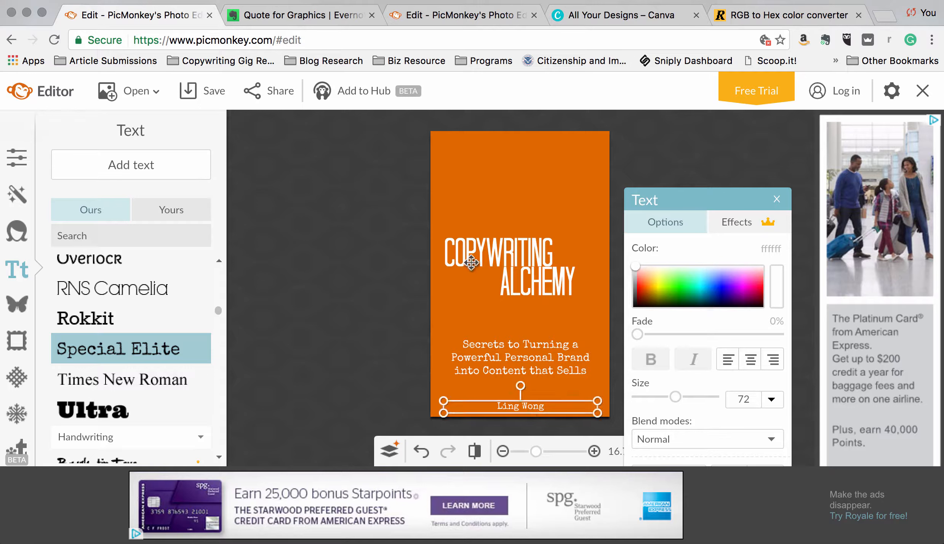
left_click(462, 276)
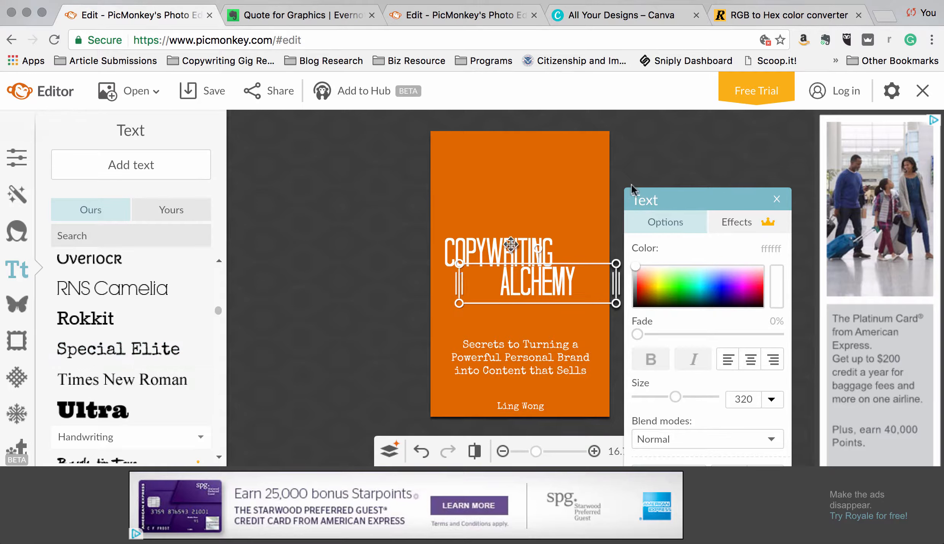
left_click_drag(699, 200, 742, 233)
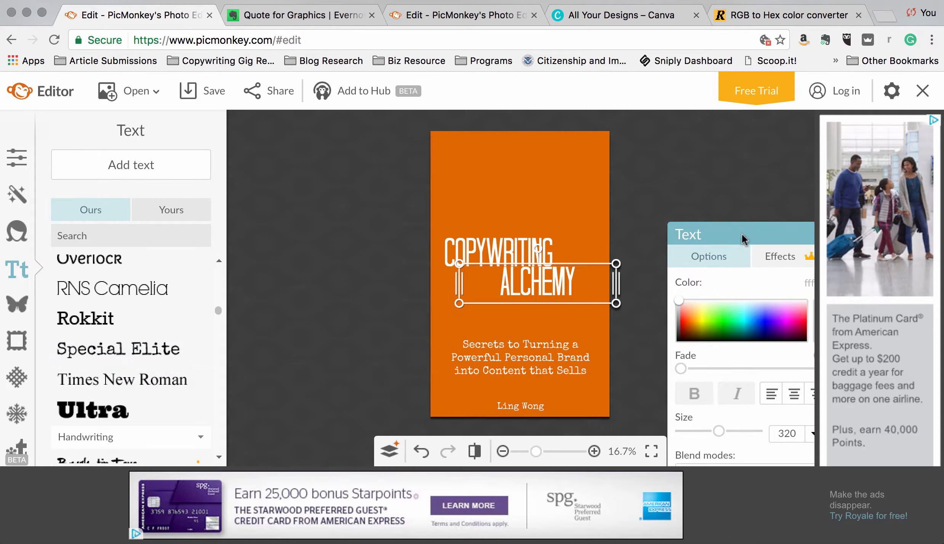
left_click(673, 175)
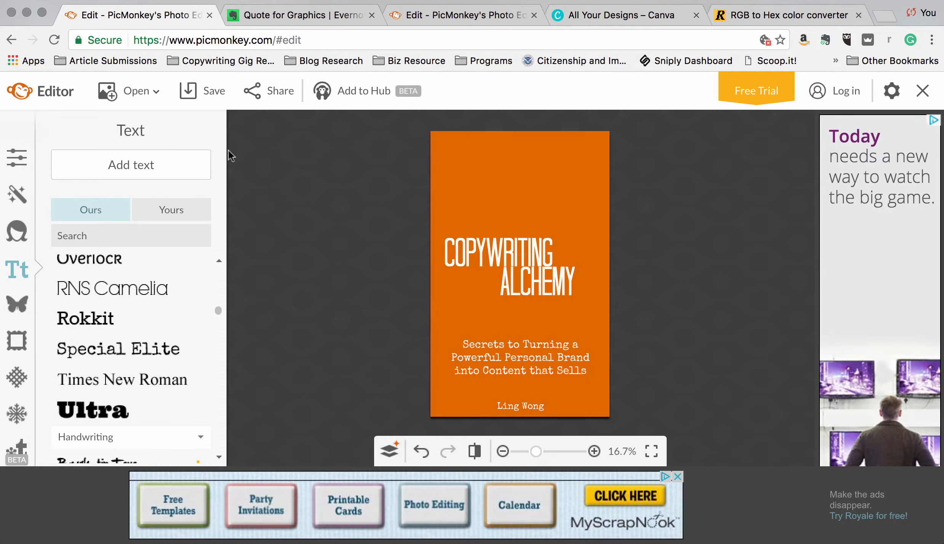
Step: Open the cover's save options to review file name, format and quality, and return to the editor without saving
left_click(199, 105)
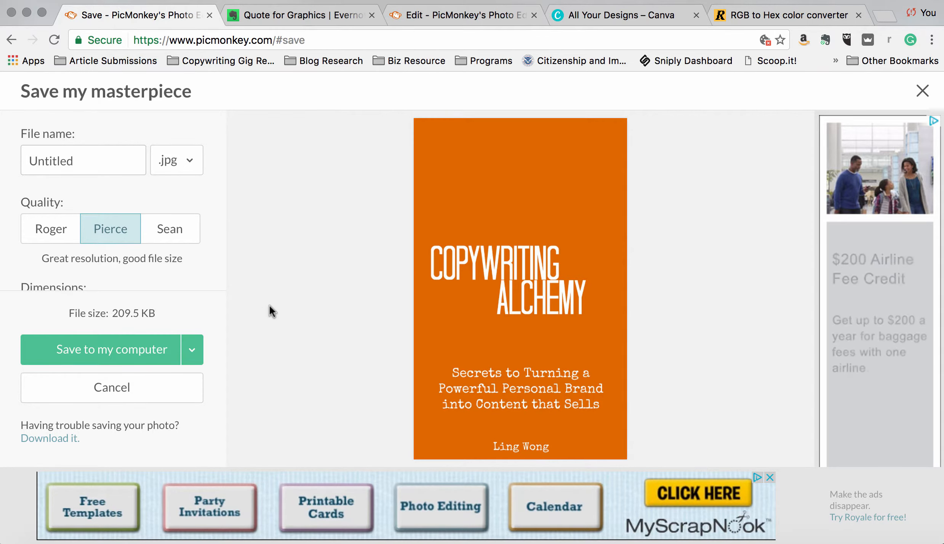
left_click(173, 394)
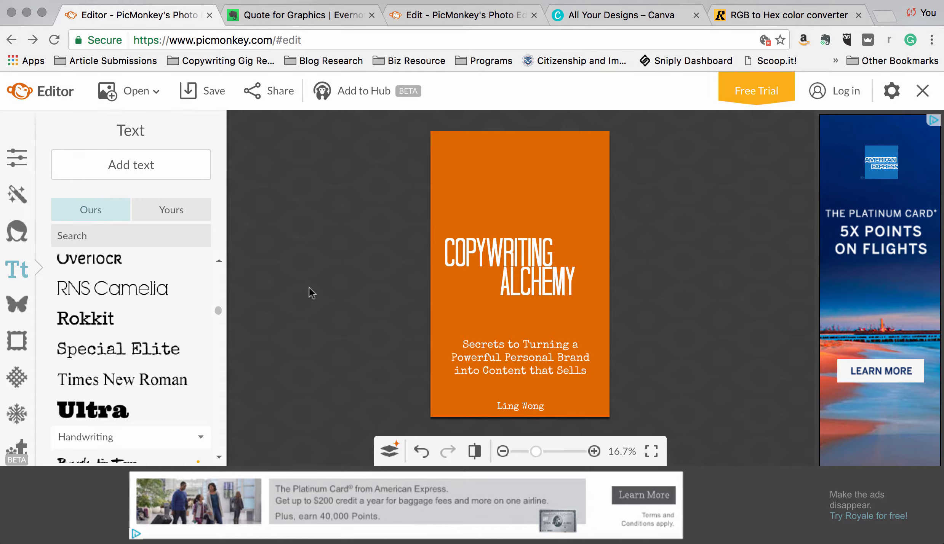
Step: Preview each of the three Burst textures on the cover
left_click(18, 378)
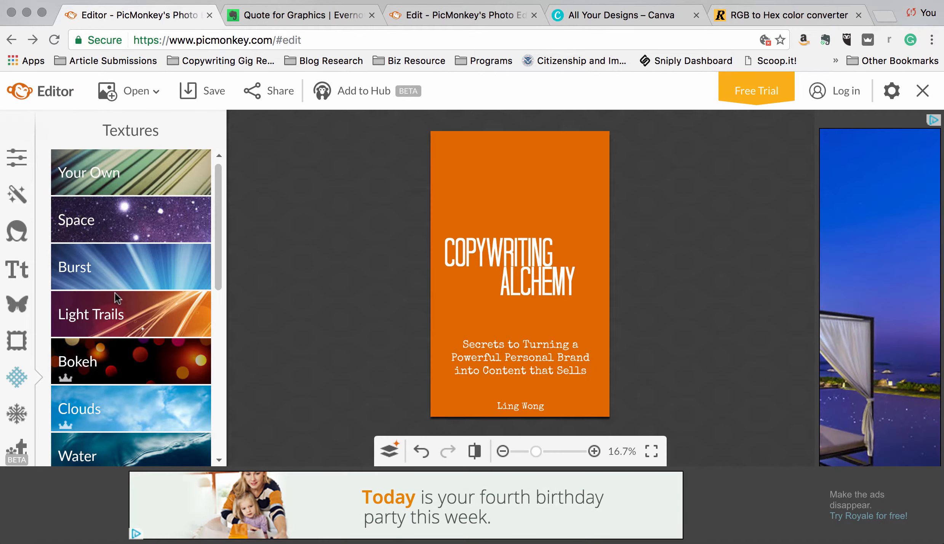
left_click(112, 280)
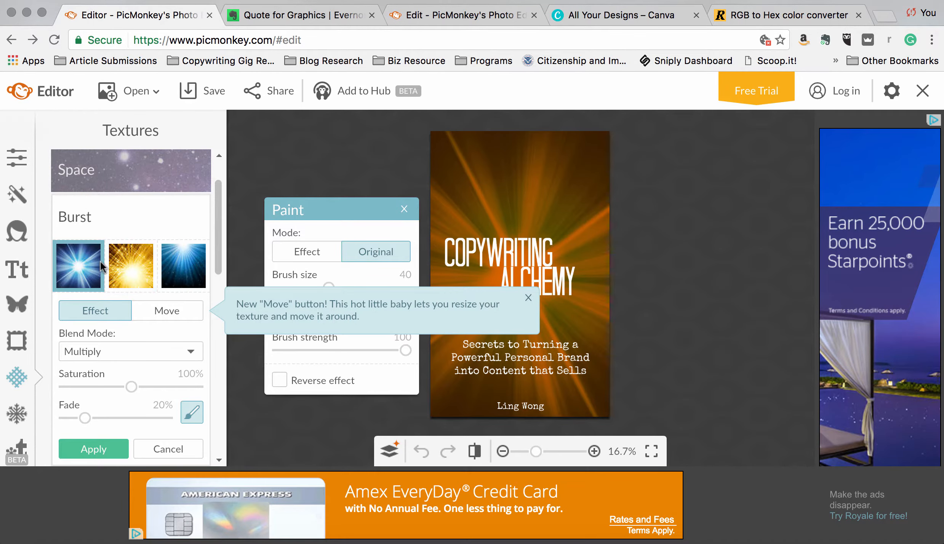
left_click(120, 274)
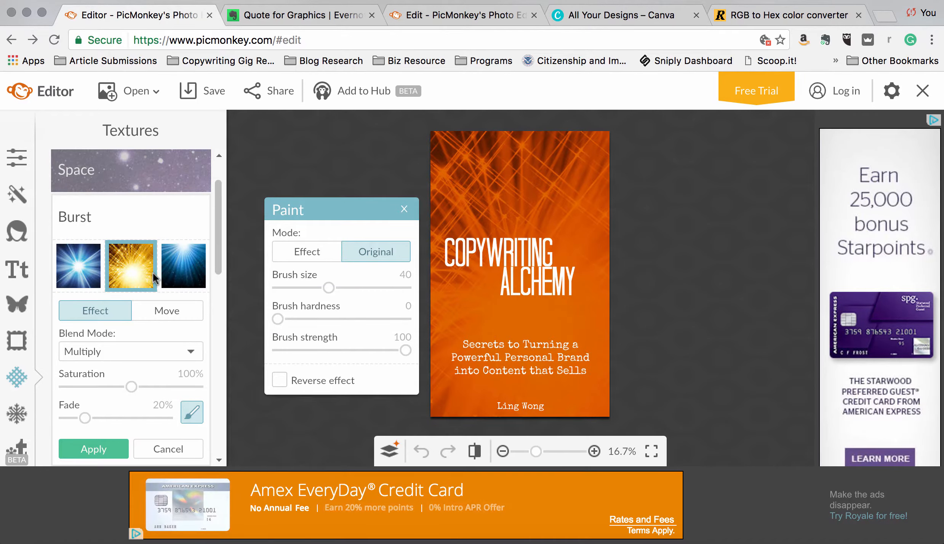
left_click(189, 266)
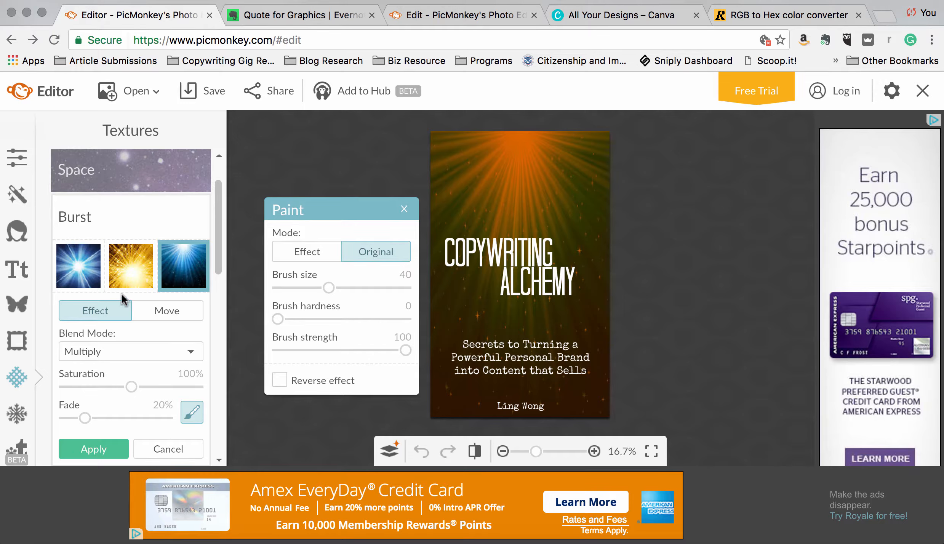
Step: Try the pink Space texture with a paint brush size of 57, and switch to the black starfield Space texture
left_click(85, 186)
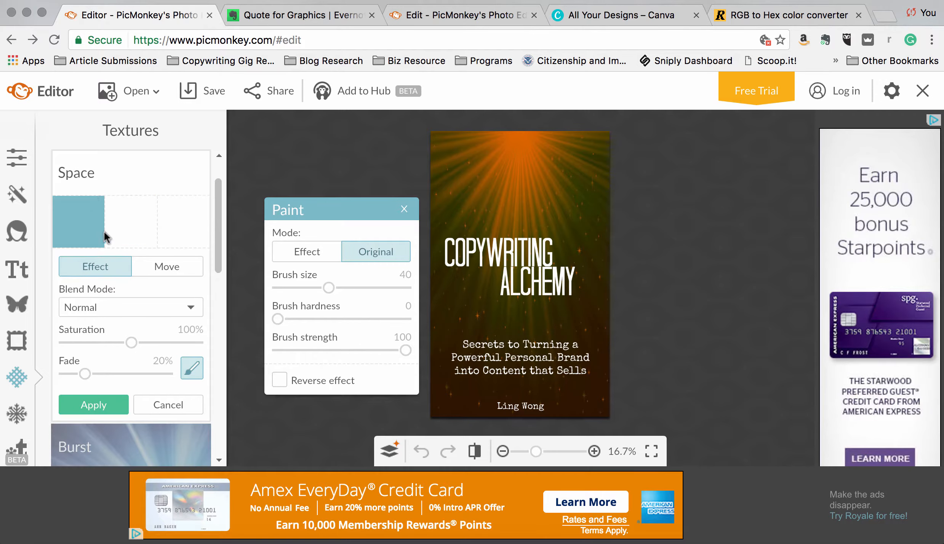
left_click(182, 224)
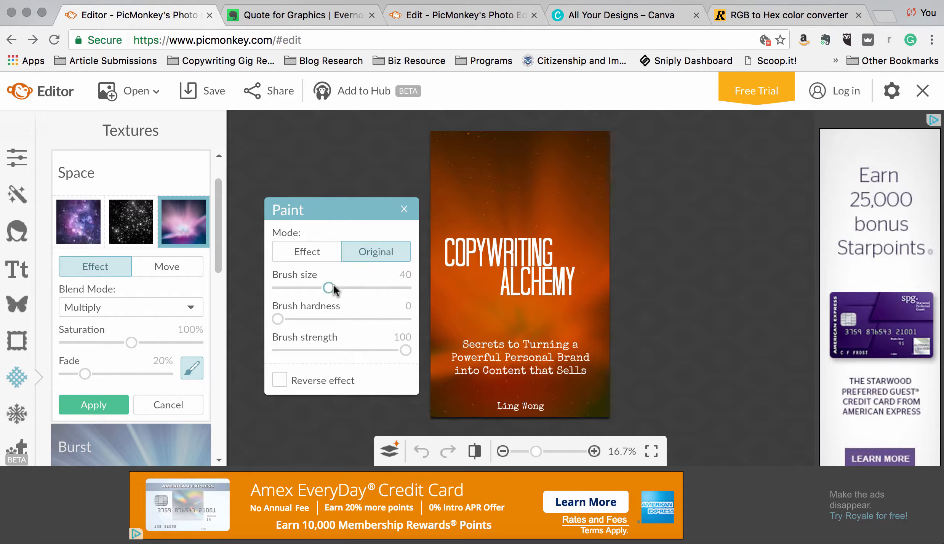
mouse_move(332, 286)
left_mouse_down()
mouse_move(300, 285)
mouse_move(311, 288)
left_mouse_up()
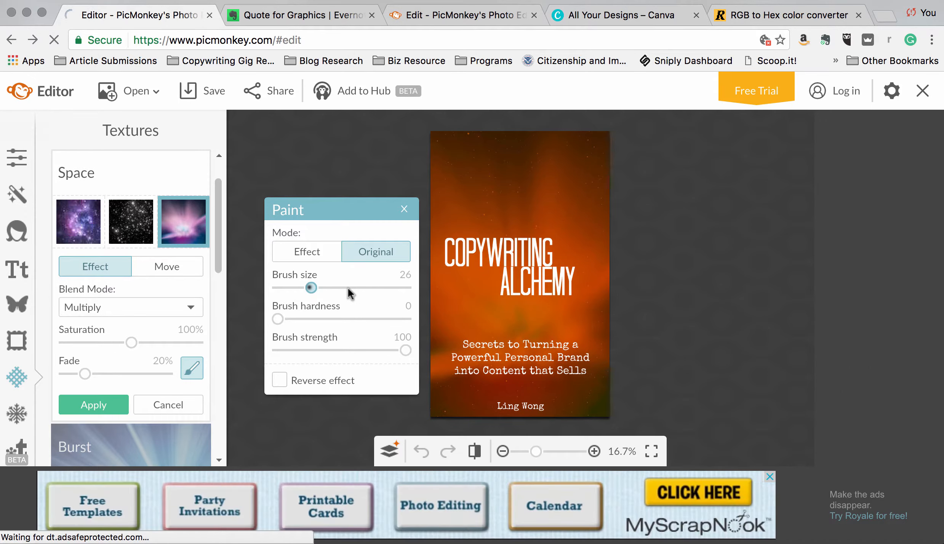
left_click(348, 287)
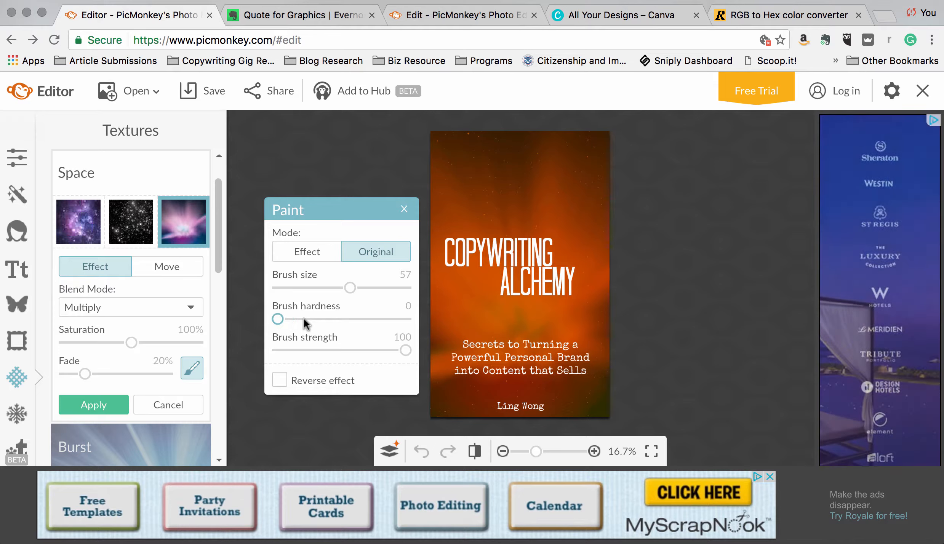
left_click(138, 219)
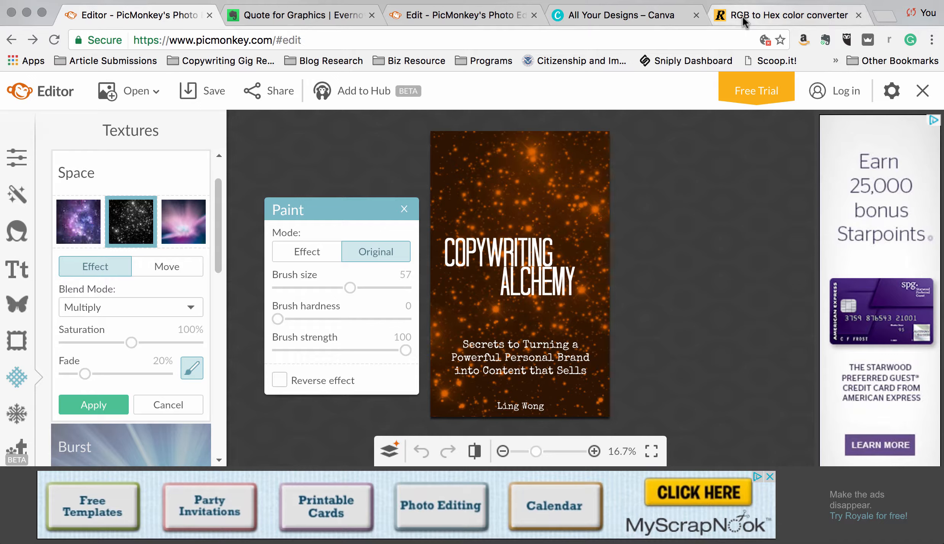
Step: Close the RGB to Hex color converter page and switch to Canva's design overview
left_click(766, 24)
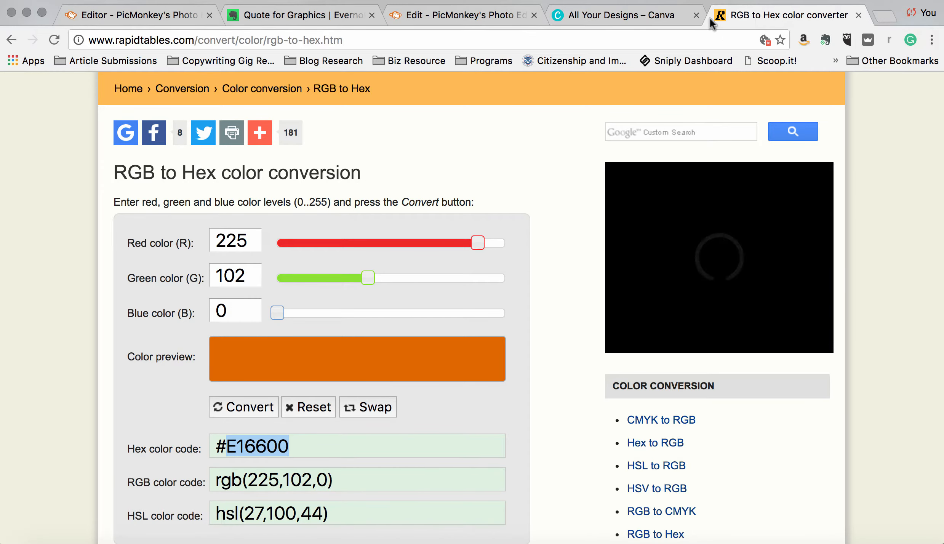
key("super+w")
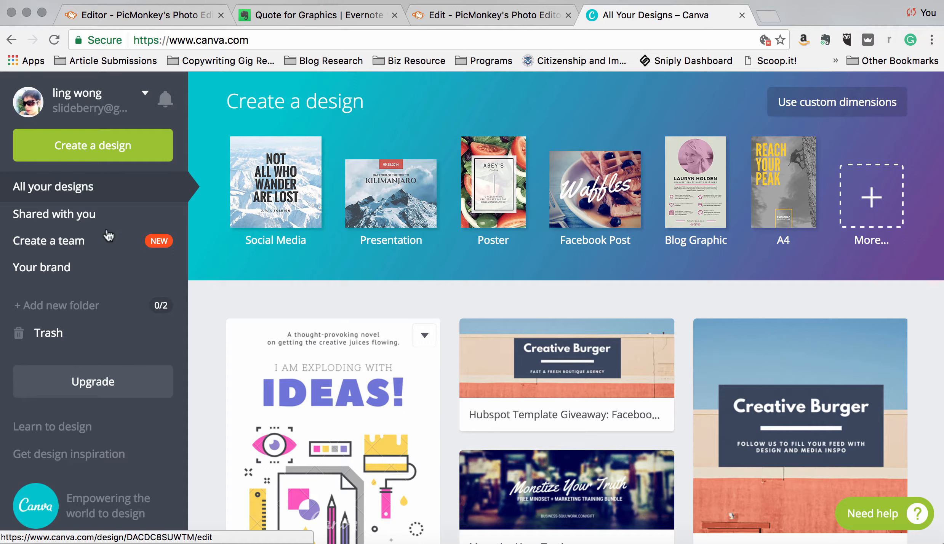
left_click(250, 40)
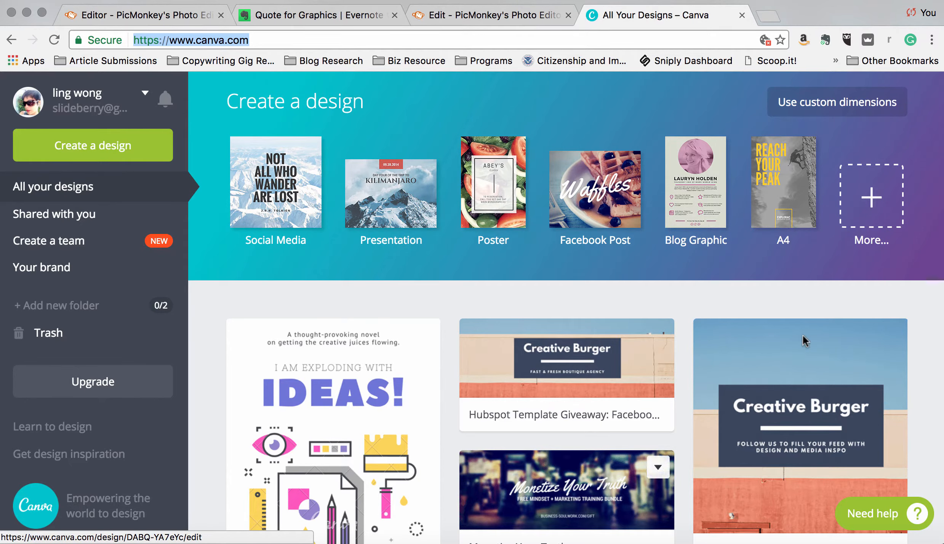
Step: Browse all design types and create a new Kindle Cover design from the Blogging & eBooks category
left_click(859, 218)
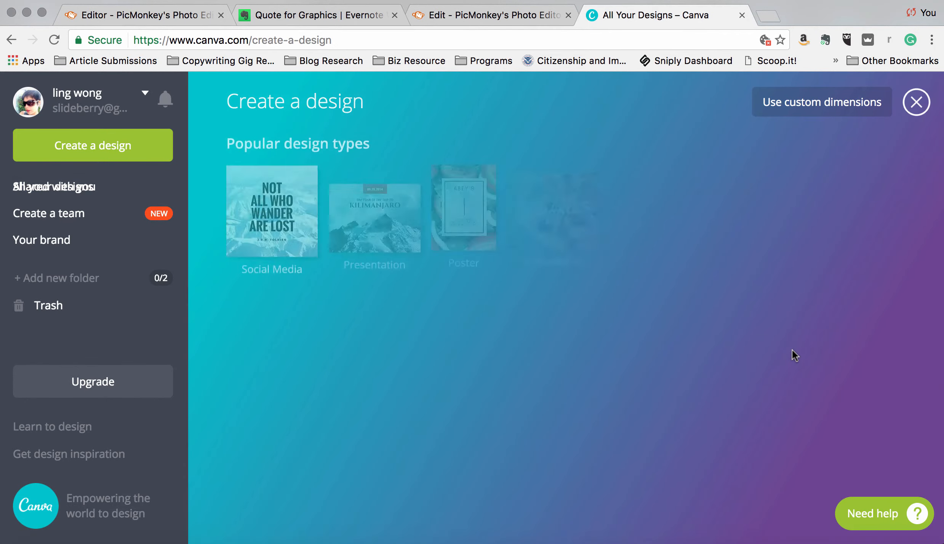
scroll(791, 350, "down", 8)
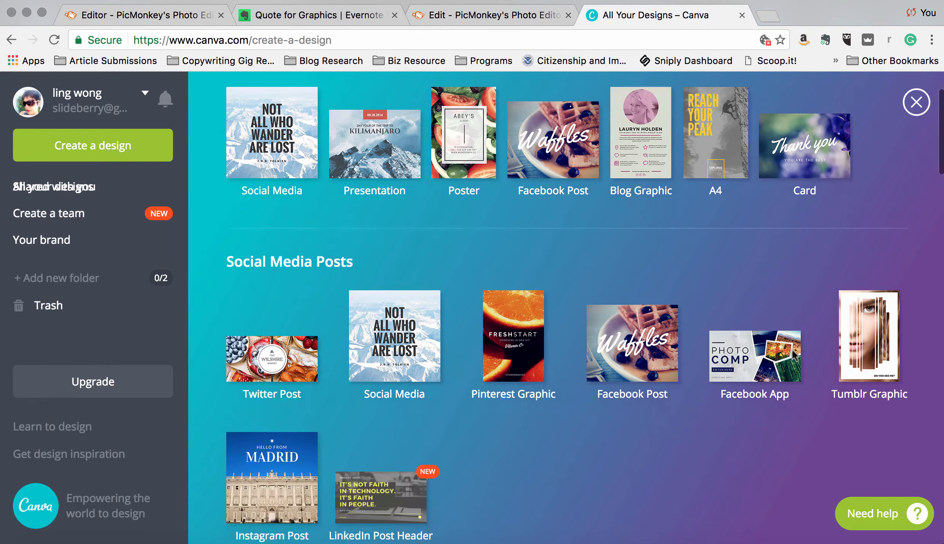
scroll(792, 350, "down", 4)
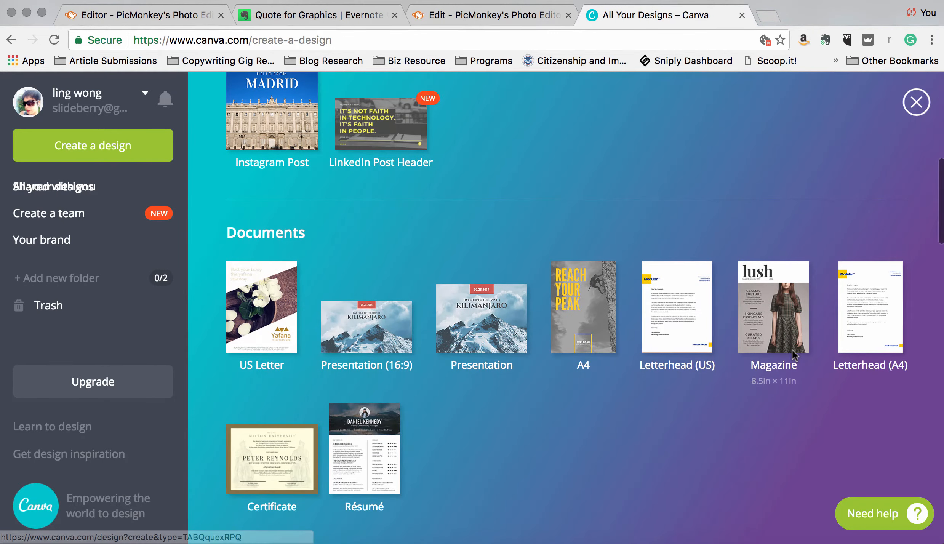
scroll(743, 435, "down", 8)
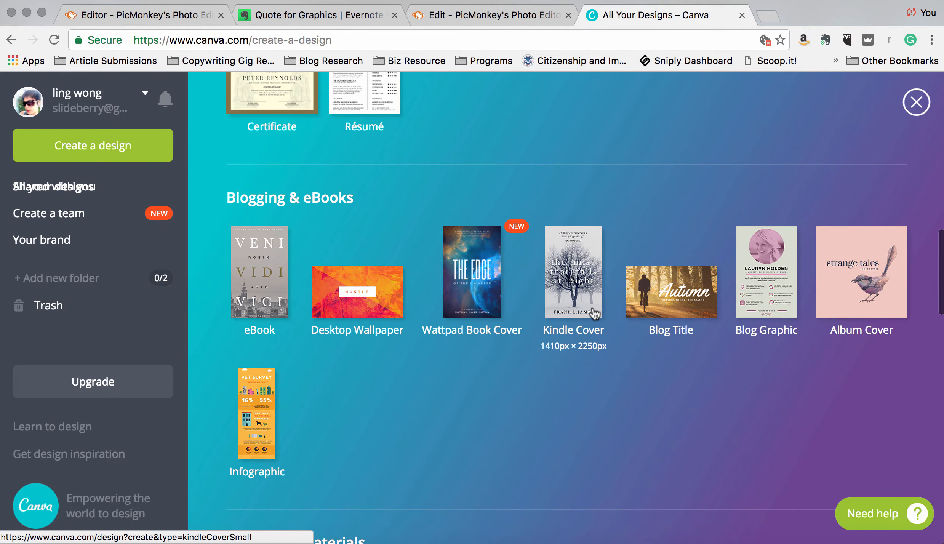
left_click(592, 309)
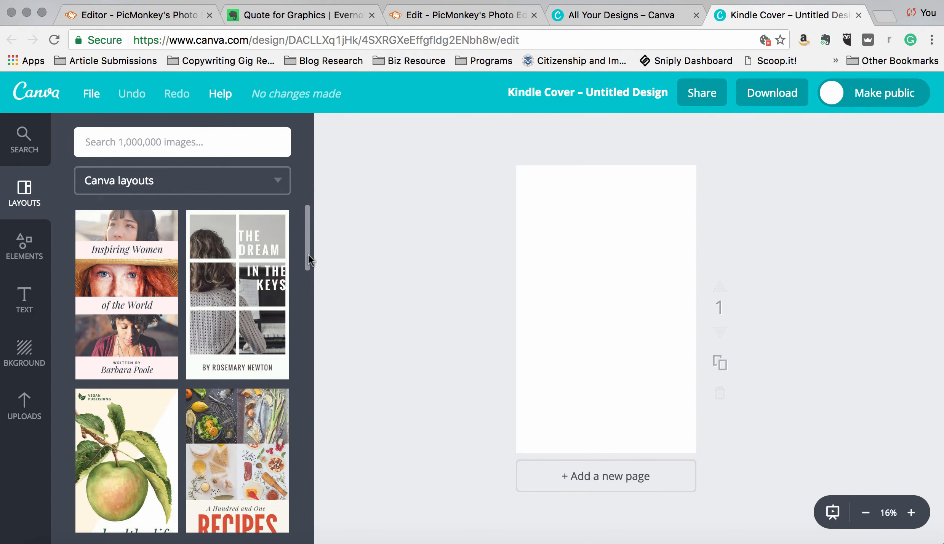
Step: Apply the free "The River Wild" layout to the blank Kindle cover
left_click_drag(309, 255, 308, 272)
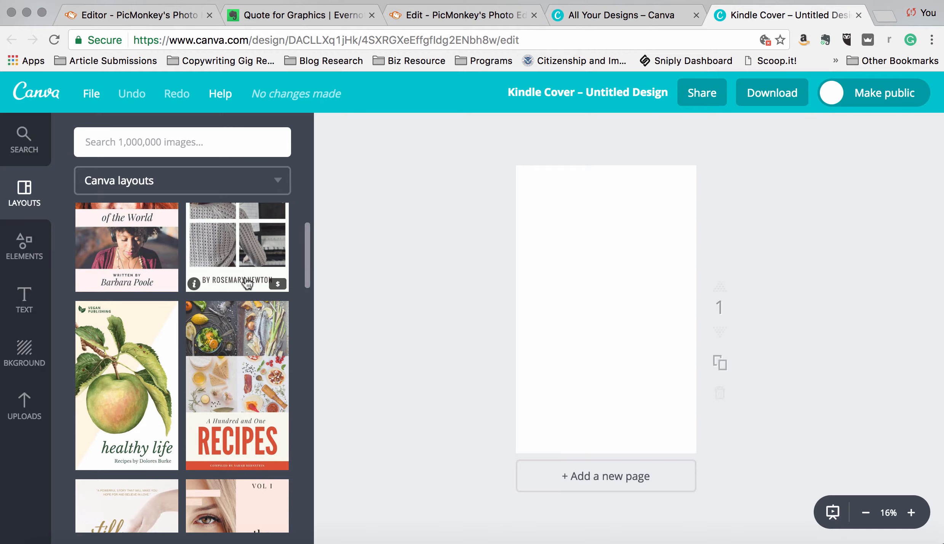
left_click_drag(306, 260, 309, 439)
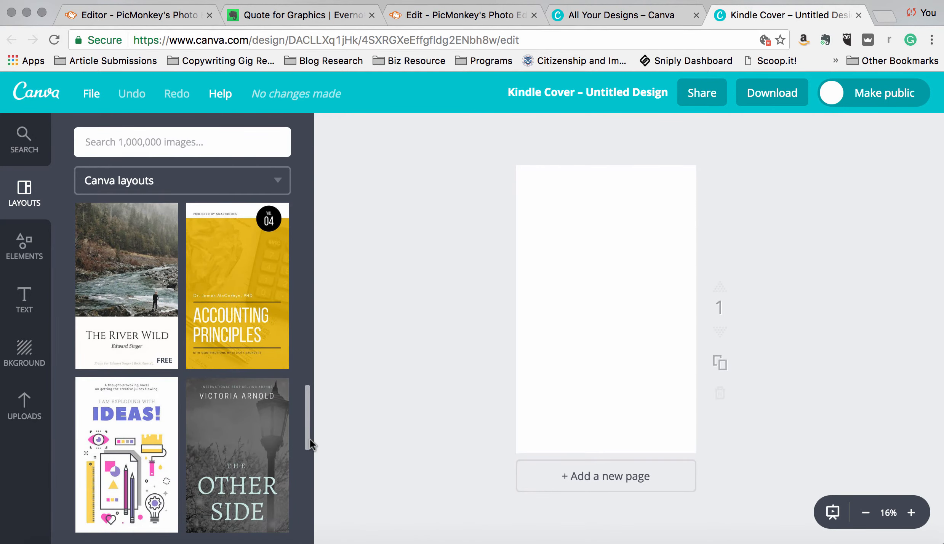
left_click(137, 316)
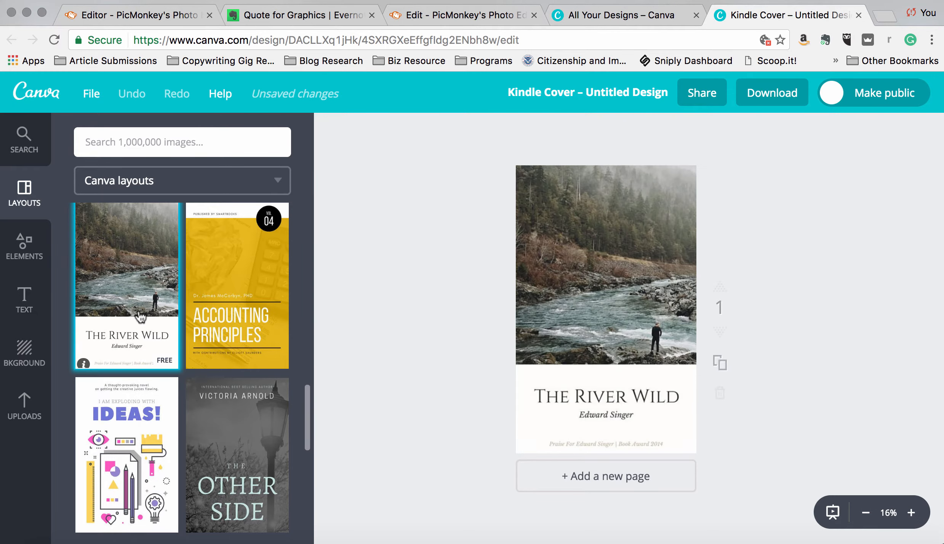
Step: Replace the title "The River Wild" on the cover with "book title"
left_click(632, 398)
left_click_drag(533, 396, 677, 397)
type("B")
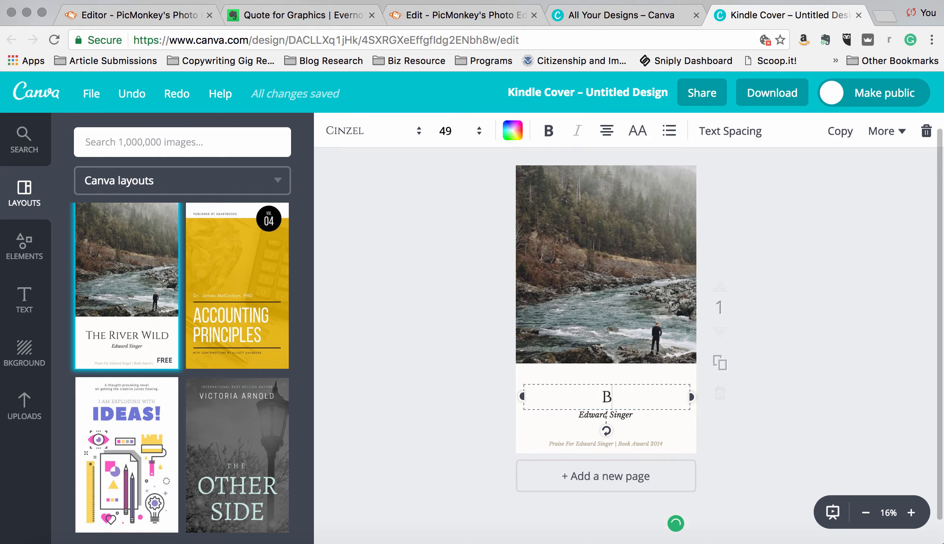
type("OOK TITLE")
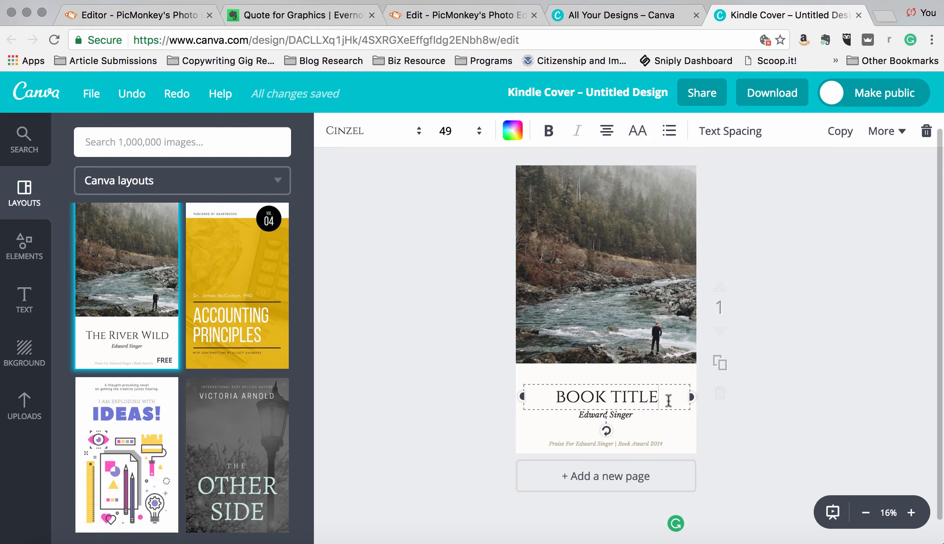
Step: Set the title's font to Economica and move the title slightly higher above the author line
left_click_drag(669, 401, 536, 396)
left_click(423, 132)
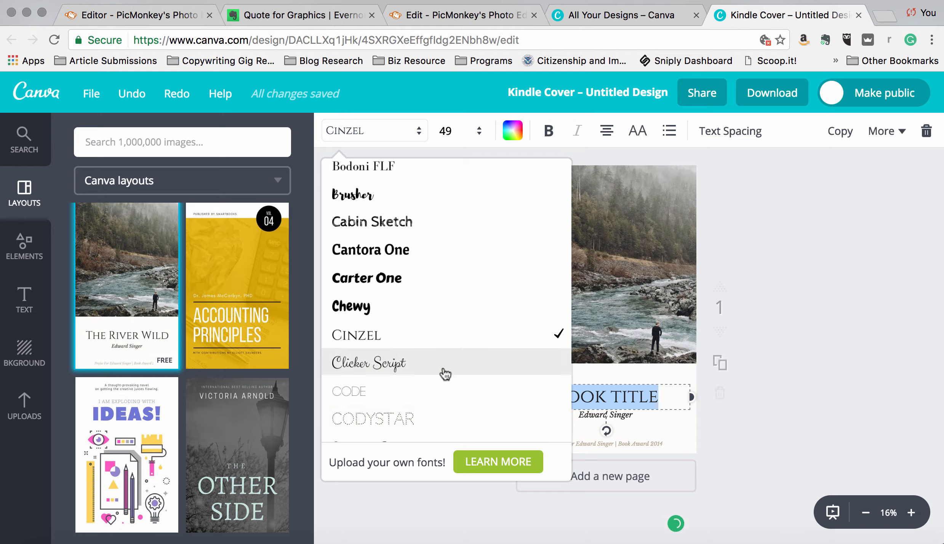
scroll(443, 373, "down", 3)
scroll(445, 374, "down", 5)
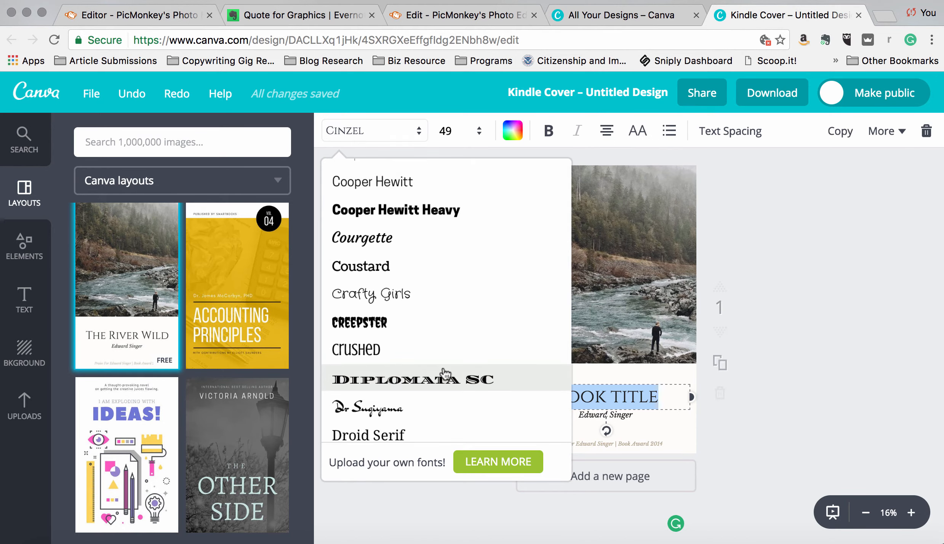
scroll(443, 371, "down", 2)
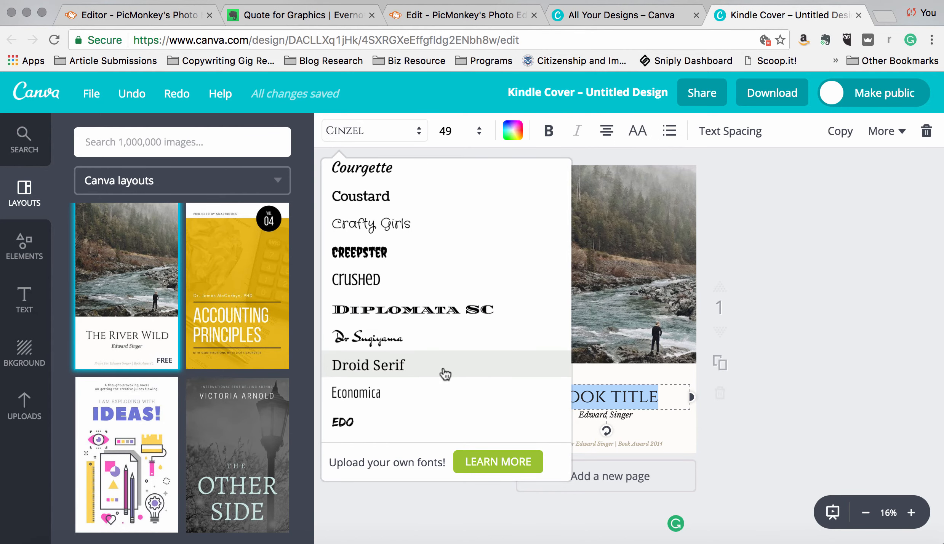
left_click(438, 388)
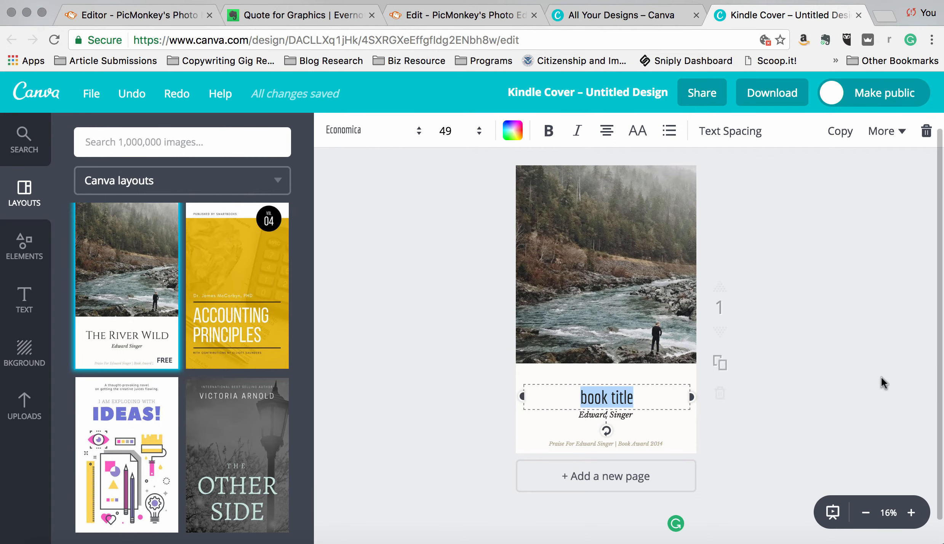
left_click(630, 428)
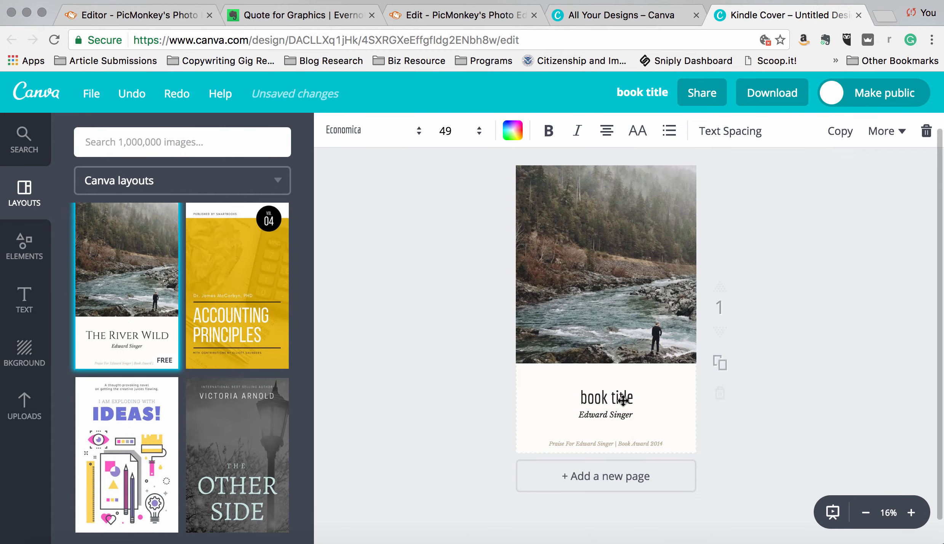
mouse_move(620, 387)
left_mouse_down()
mouse_move(620, 377)
mouse_move(619, 391)
left_mouse_up()
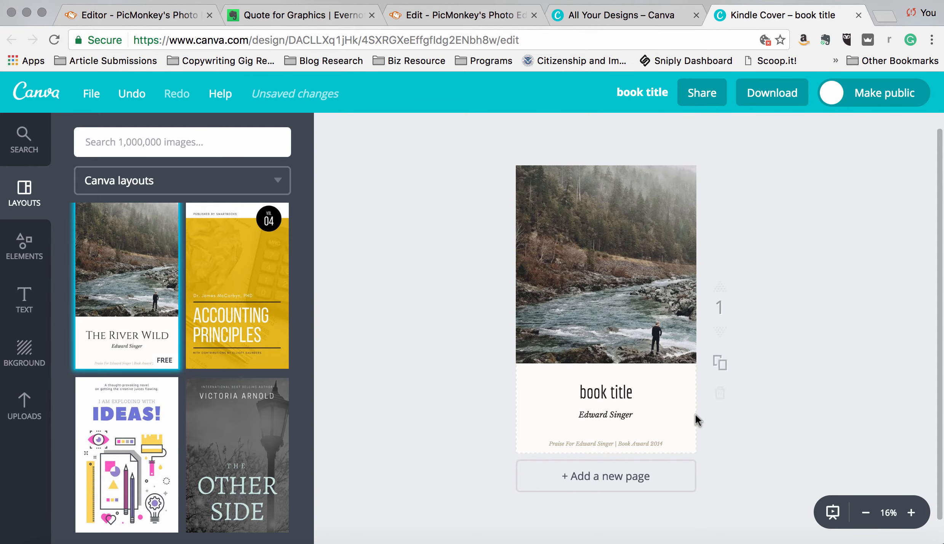
Step: Add the free yellow briefcase icon to the cover and shrink it to fit left of the title
left_click(24, 249)
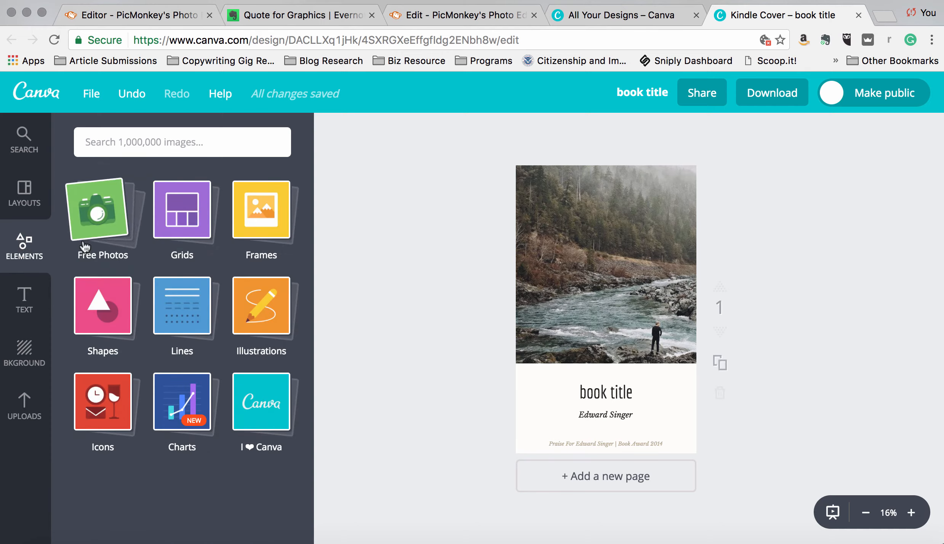
left_click(104, 406)
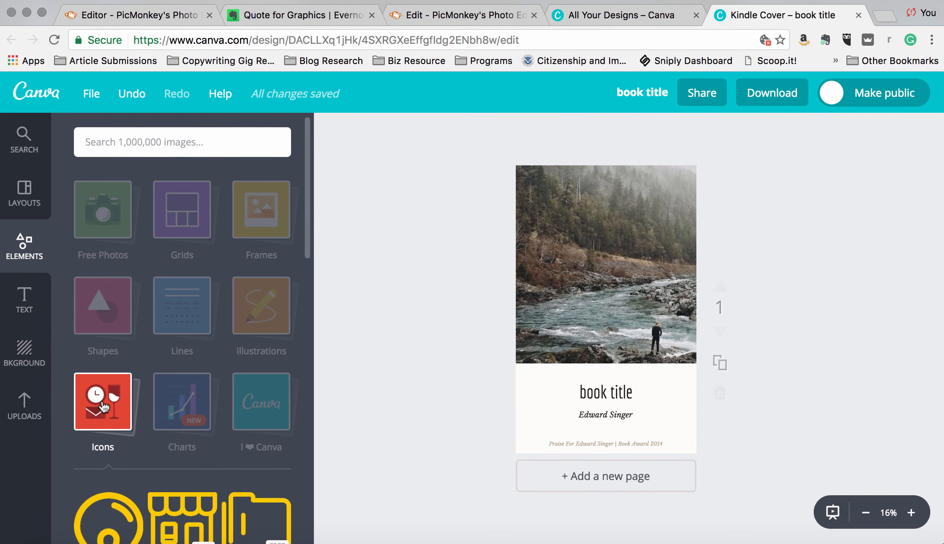
left_click_drag(179, 422, 565, 418)
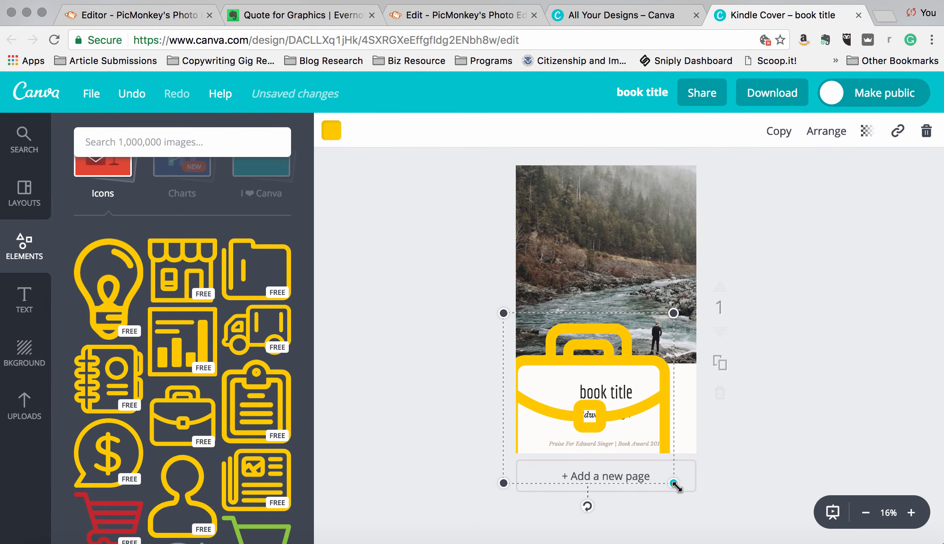
left_click_drag(673, 483, 560, 404)
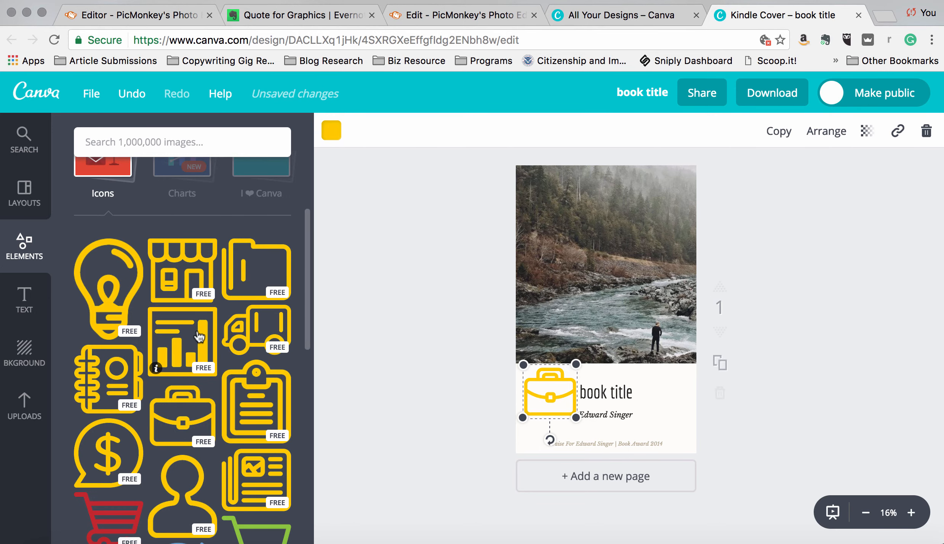
left_click(342, 344)
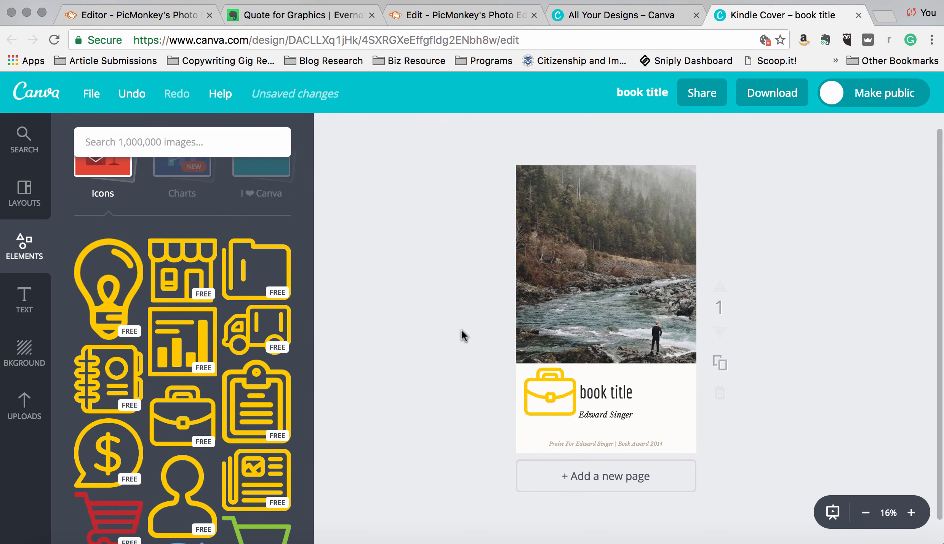
Step: Delete the river photo and fill its frame with the uploaded "Authentic" quote image
left_click(566, 312)
key("Delete")
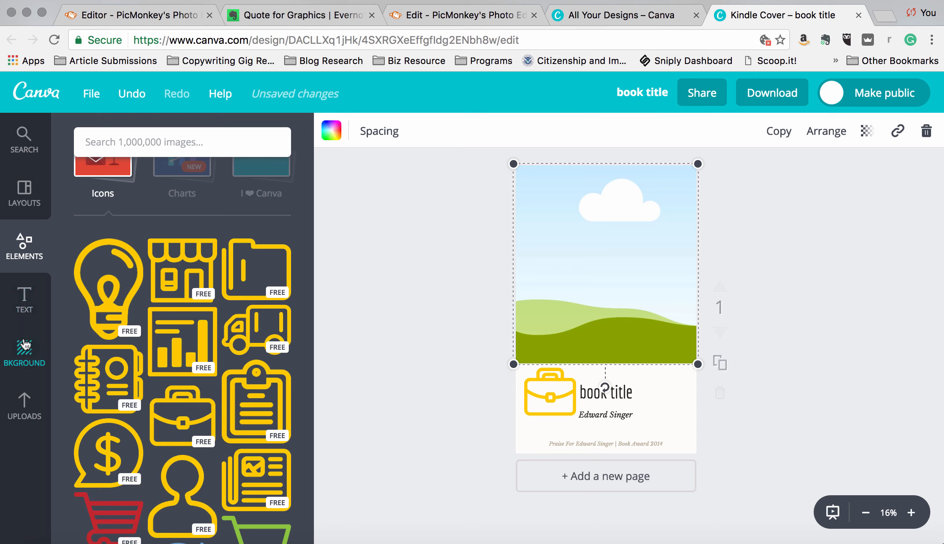
left_click(32, 399)
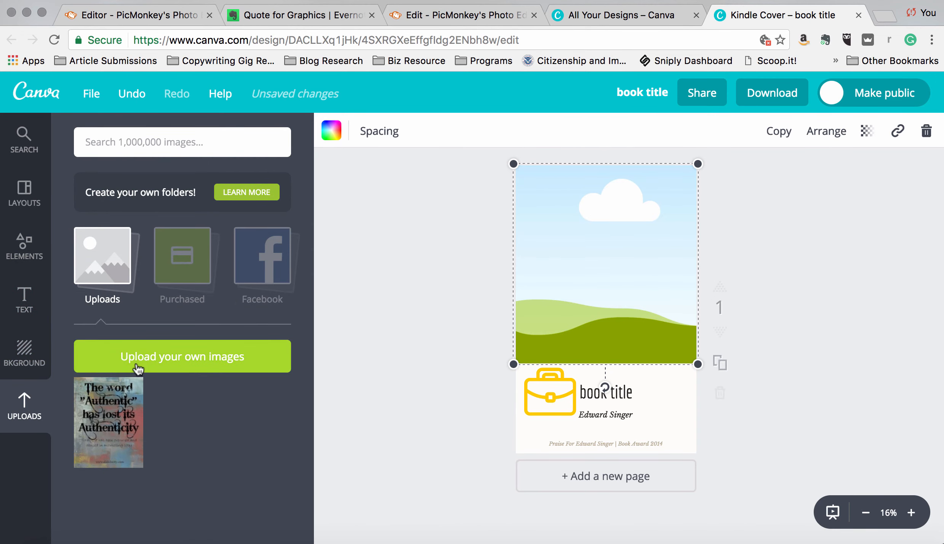
left_click_drag(131, 407, 619, 254)
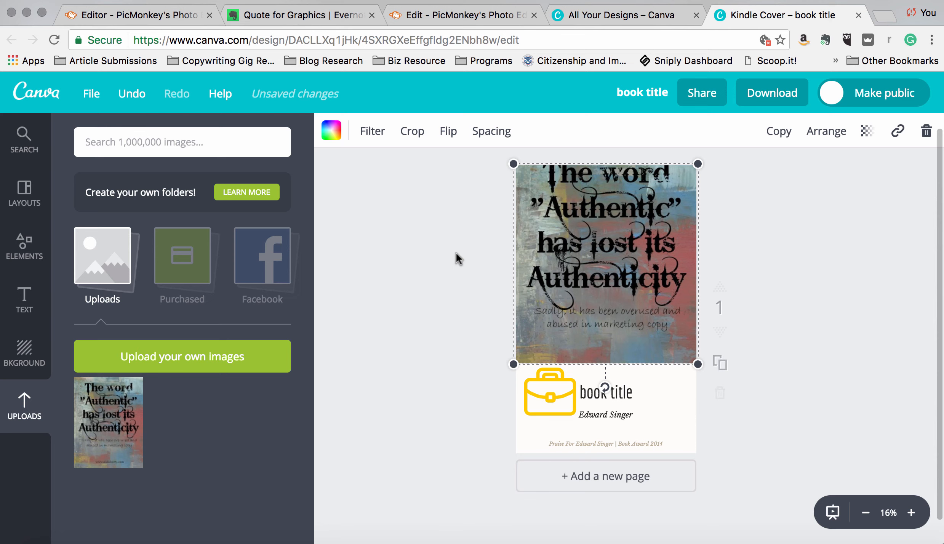
Step: Browse the Canva layouts for other Kindle cover designs
left_click(24, 194)
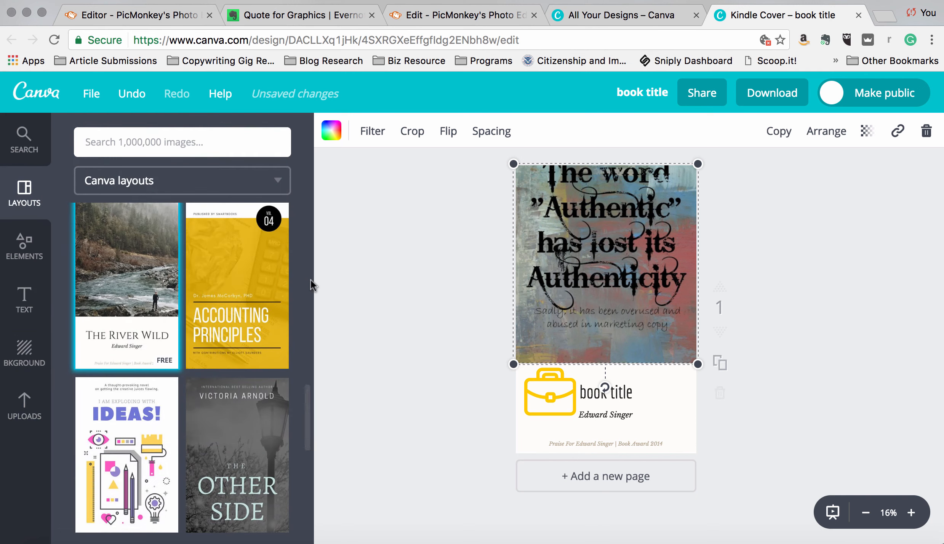
scroll(251, 370, "down", 10)
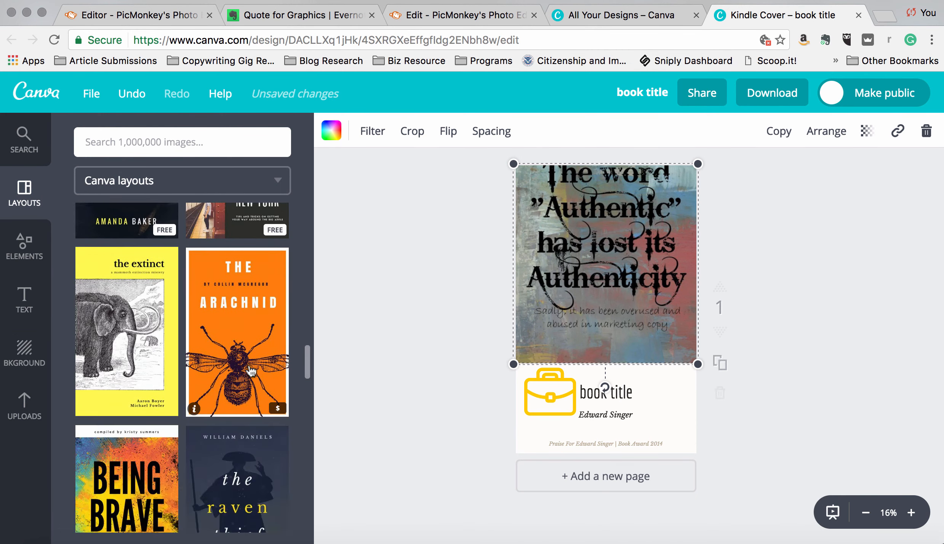
scroll(250, 370, "up", 2)
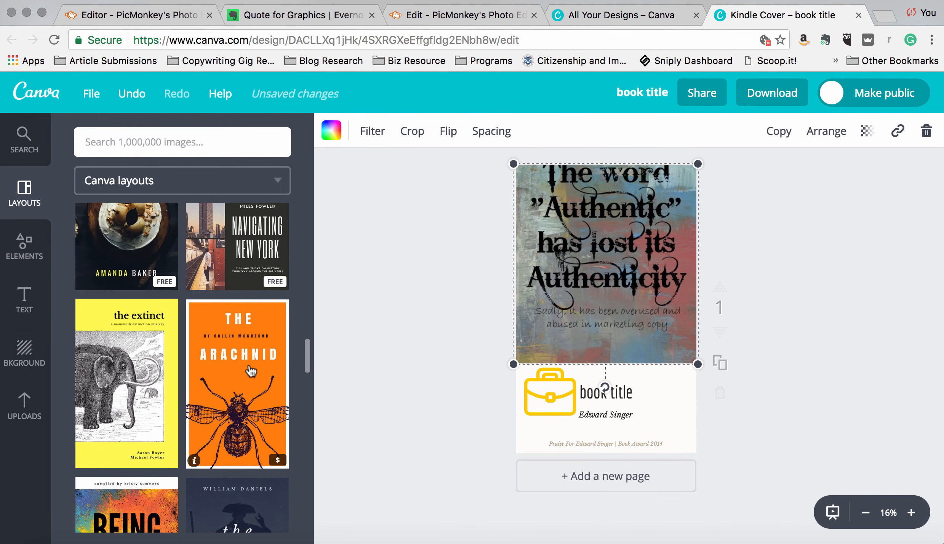